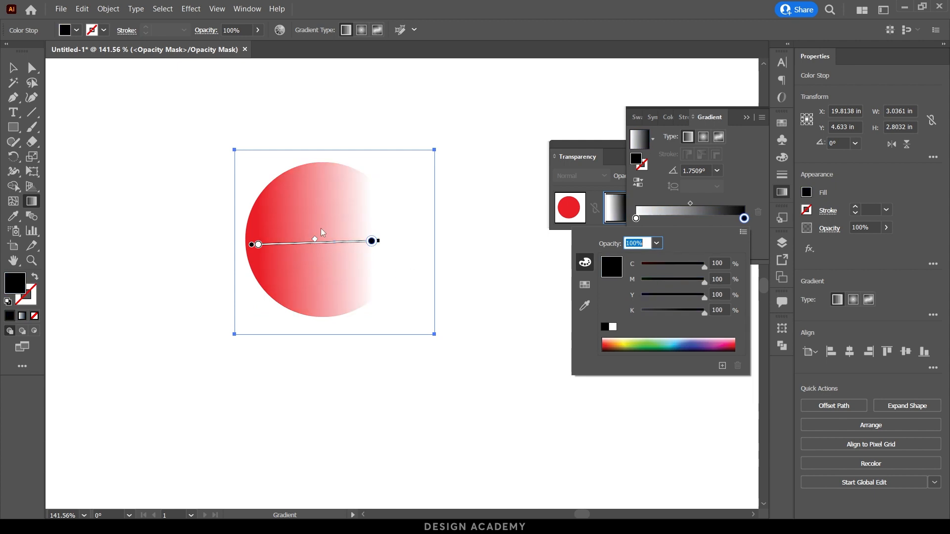
click(718, 137)
double_click(343, 199)
drag(304, 246, 253, 245)
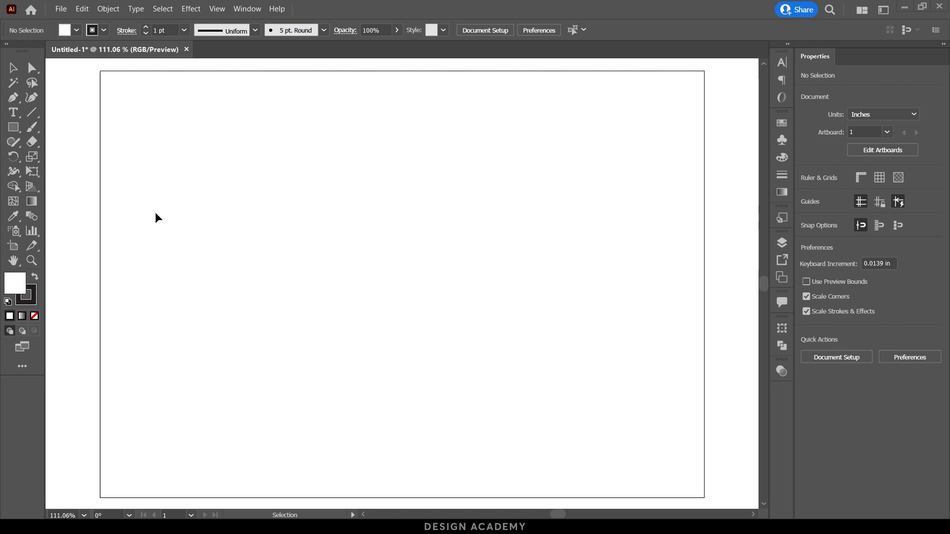
Step: Place the linked image cosmos-flowers.jpg from the Downloads folder onto the artboard
click(66, 8)
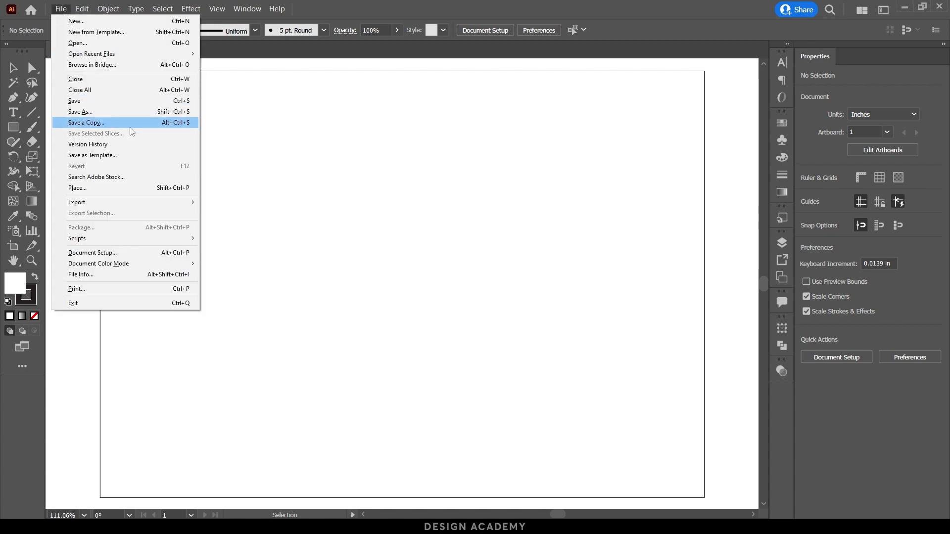
click(111, 188)
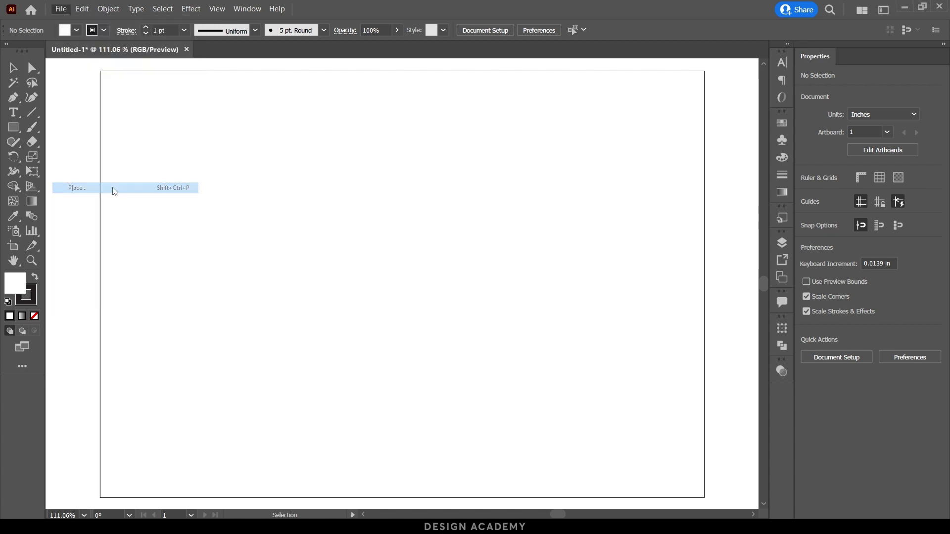
click(139, 86)
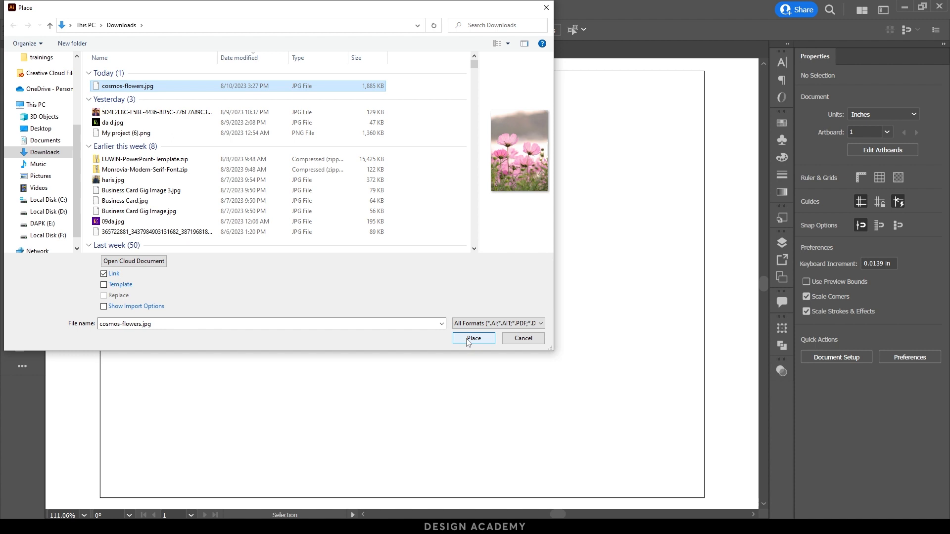
click(468, 340)
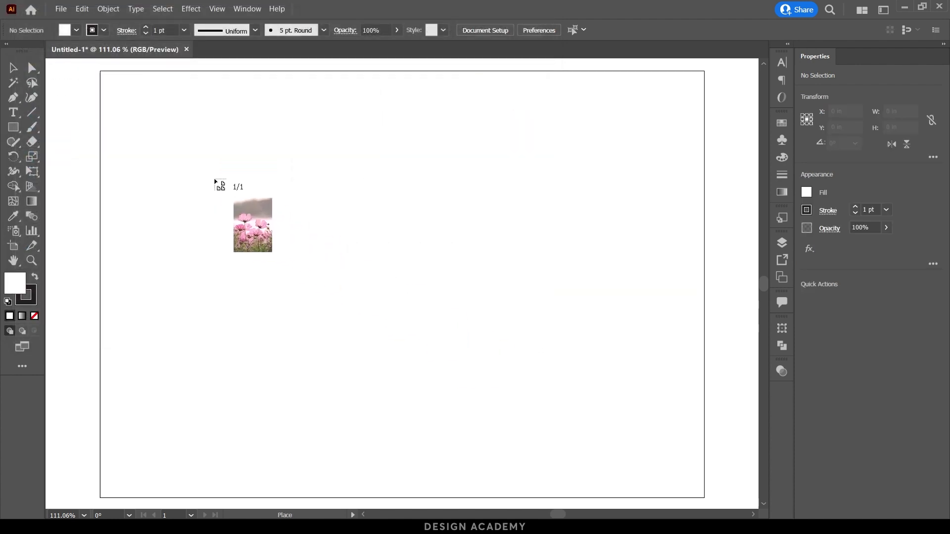
click(170, 113)
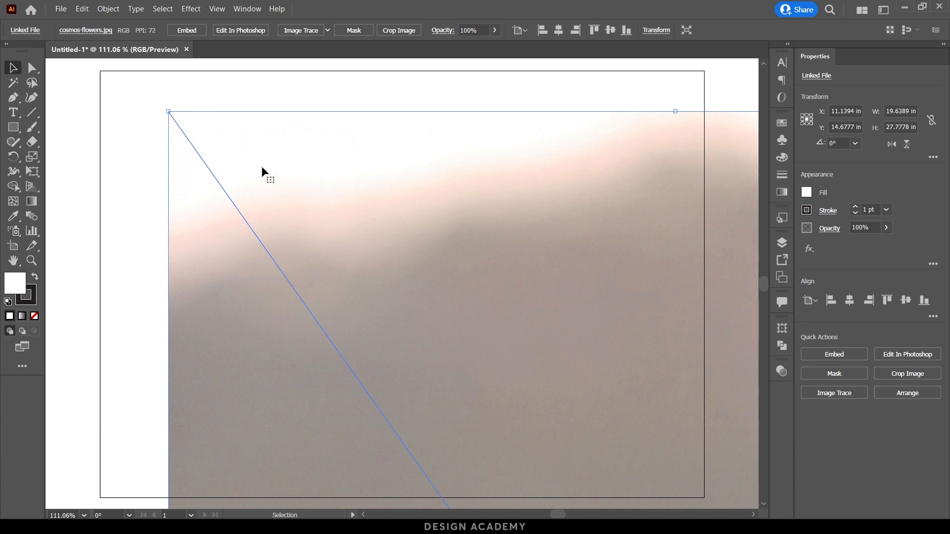
Step: Scale the flower image down to about 6.31 by 8.92 in and position it just outside the artboard
drag(267, 167, 102, 137)
drag(242, 153, 333, 275)
drag(384, 355, 577, 235)
drag(414, 203, 662, 272)
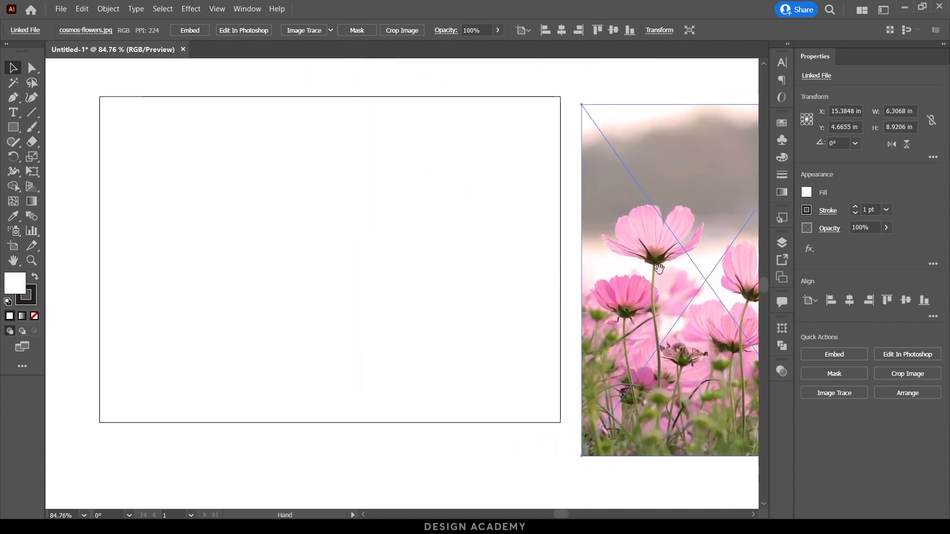
Step: Draw a rectangle about 6.94 by 3.94 in on the artboard with a red fill and no stroke
click(12, 127)
drag(188, 179, 462, 334)
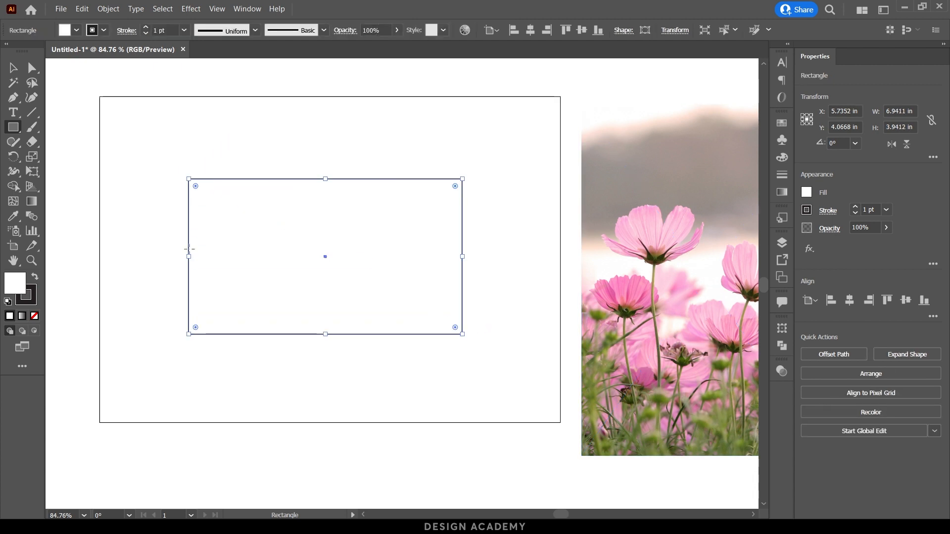
click(76, 31)
click(43, 53)
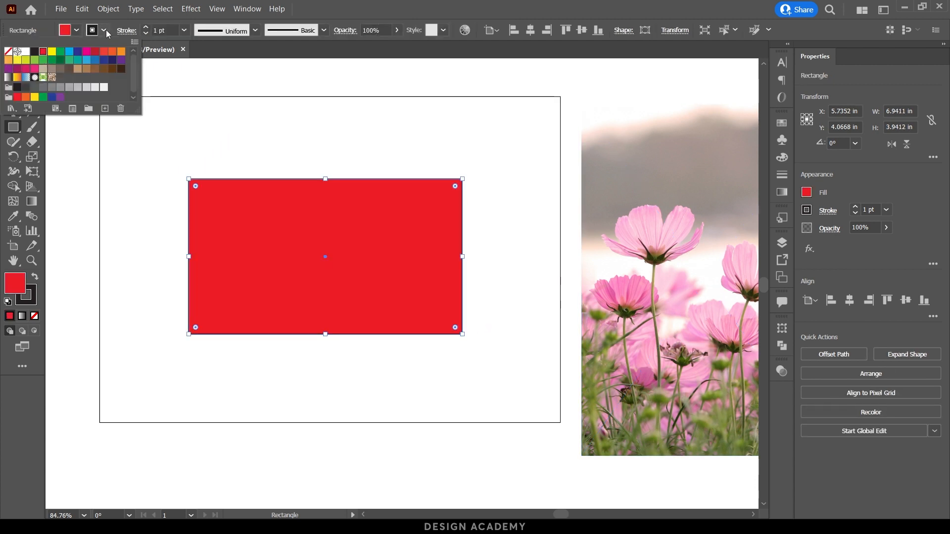
click(94, 31)
click(8, 52)
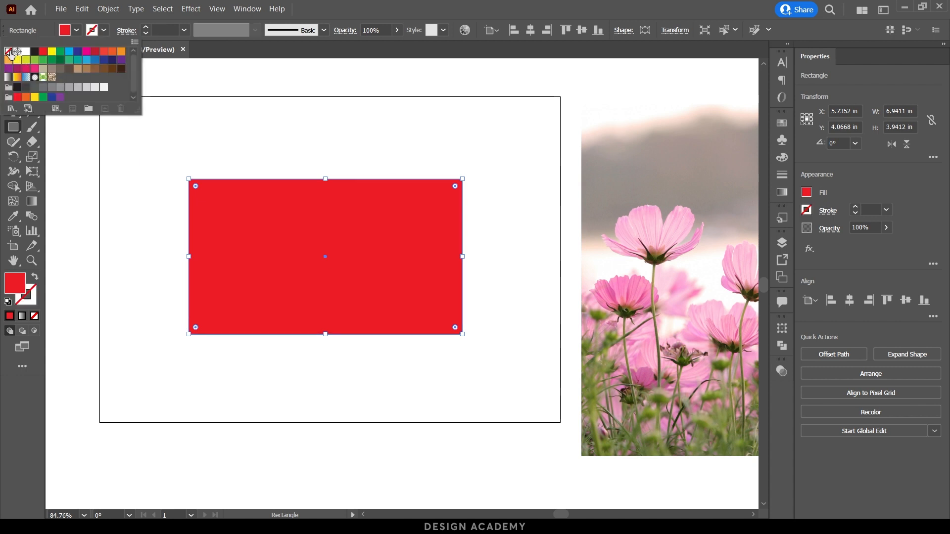
Step: Resize the flower image to about 7.29 by 10.31 in and centre it horizontally behind the red rectangle
click(13, 68)
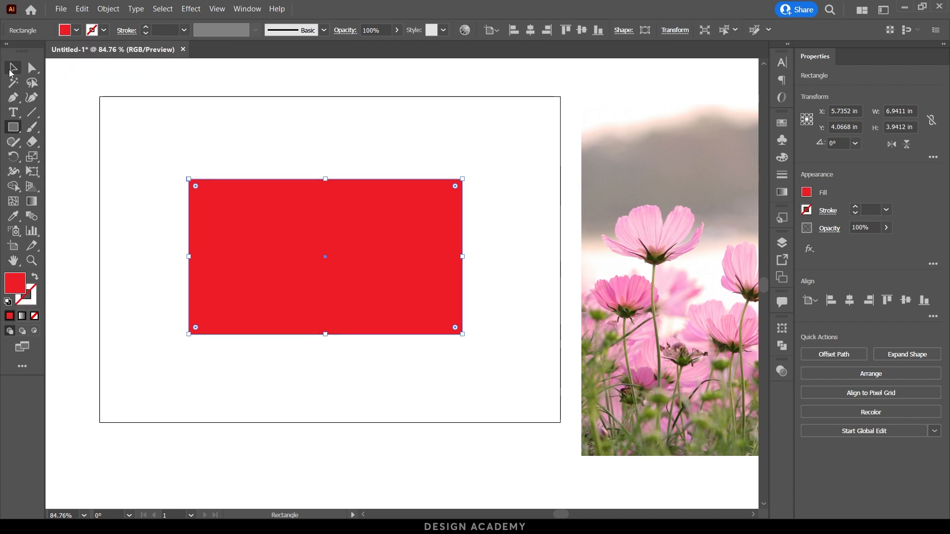
drag(645, 245, 358, 250)
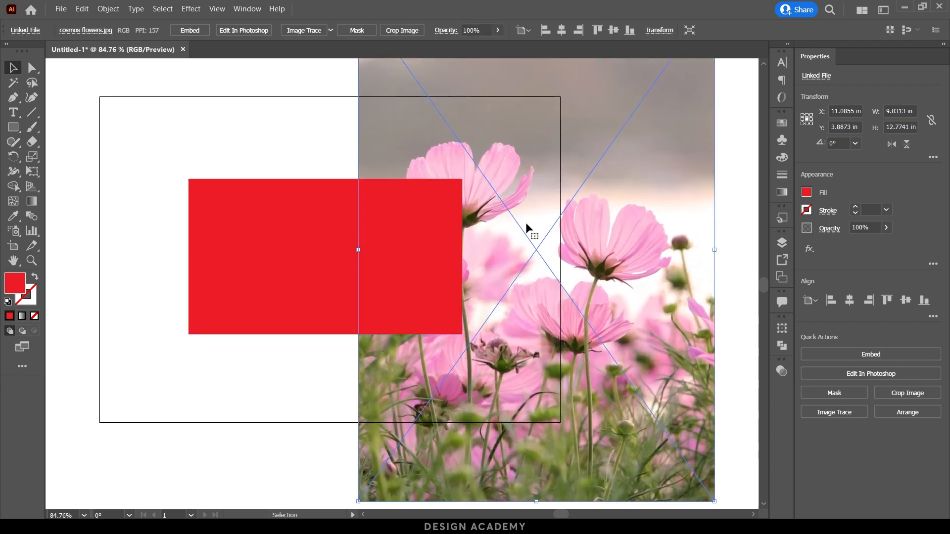
drag(599, 227, 399, 206)
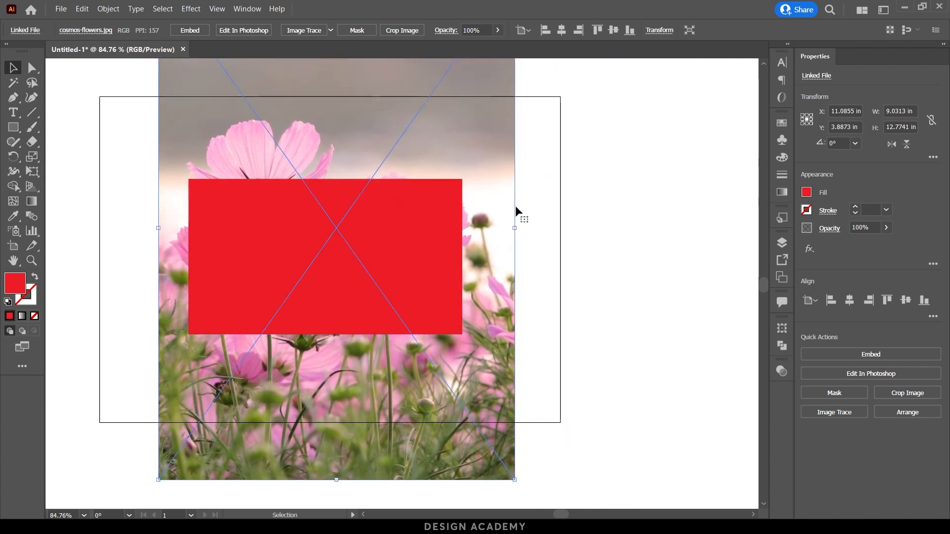
drag(516, 224, 481, 236)
drag(369, 138, 355, 141)
click(581, 212)
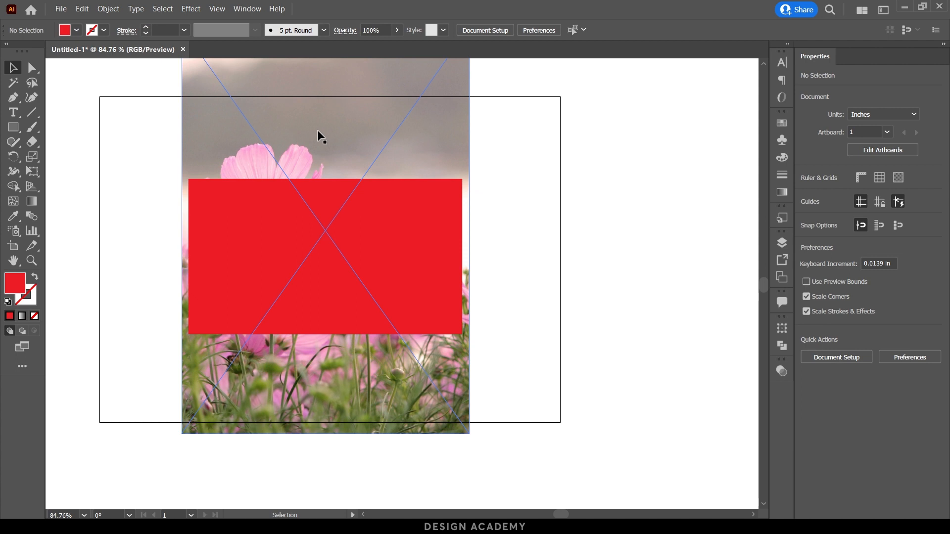
Step: Bring the flower image to the front, over the red rectangle
right_click(318, 131)
mouse_move(376, 259)
click(447, 264)
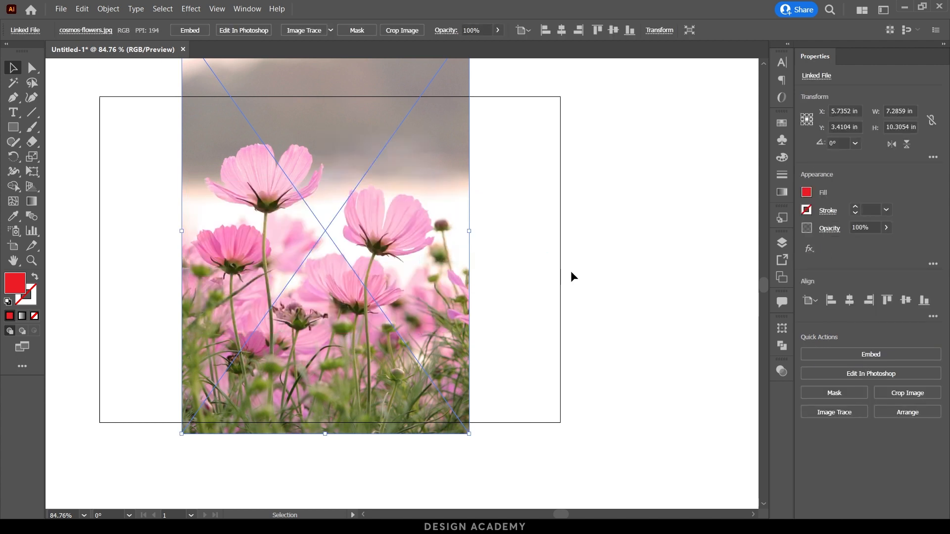
click(572, 276)
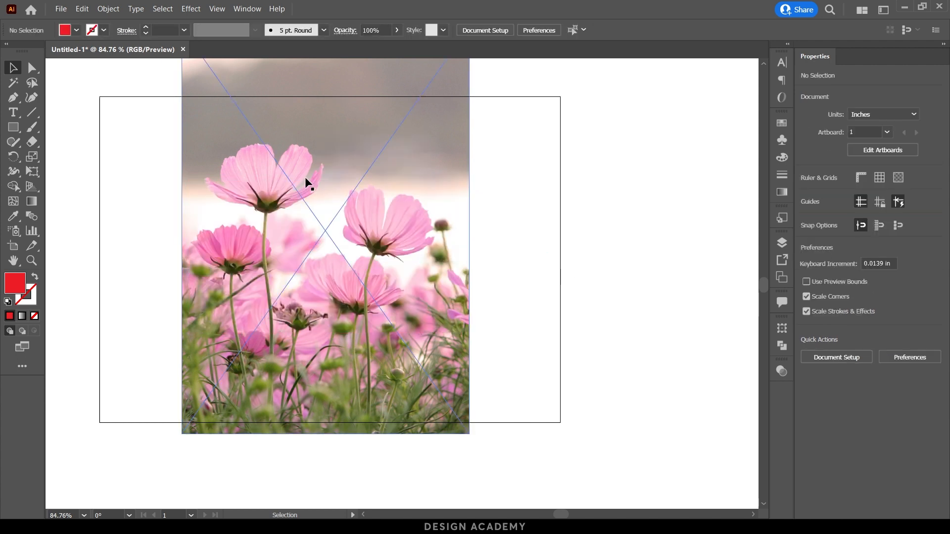
Step: Try to make a clipping mask from the rectangle and the flower image stacked above it
drag(586, 318, 283, 231)
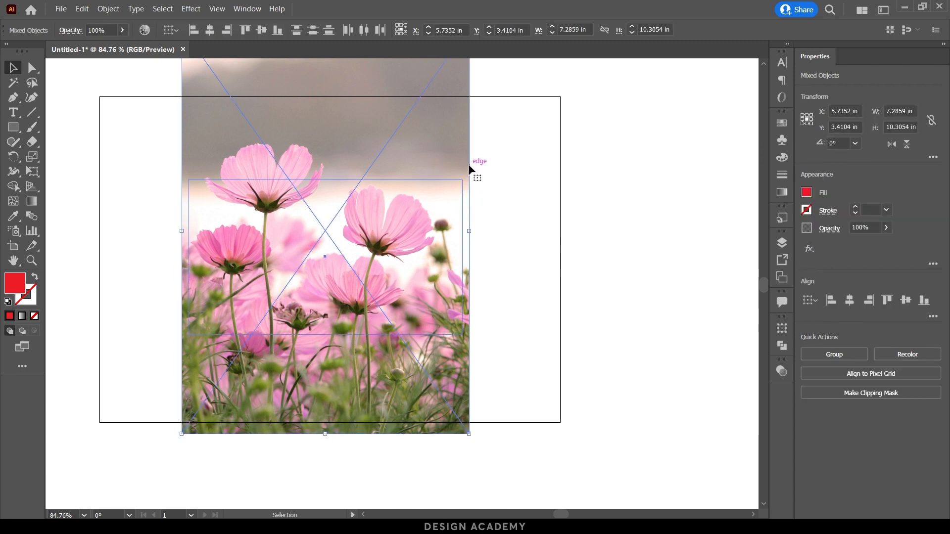
right_click(409, 219)
click(460, 352)
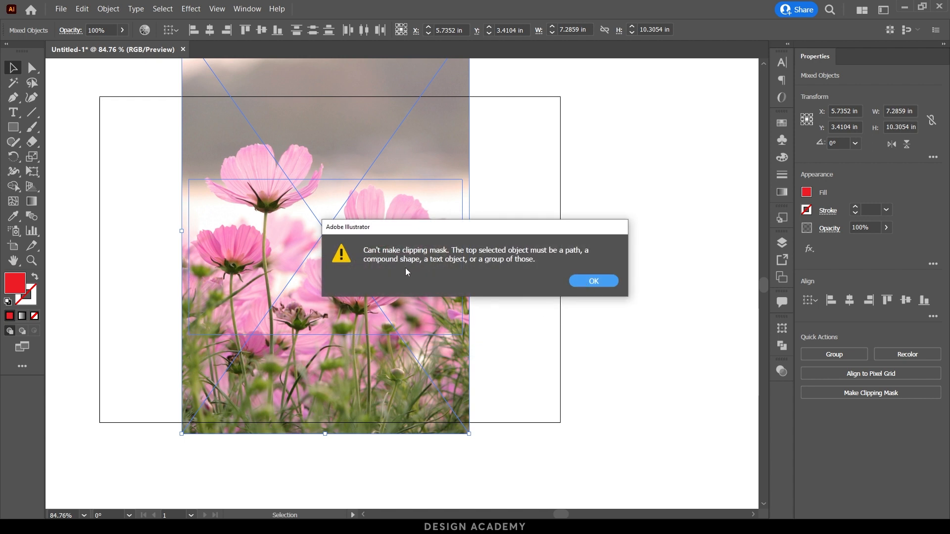
click(602, 281)
click(567, 289)
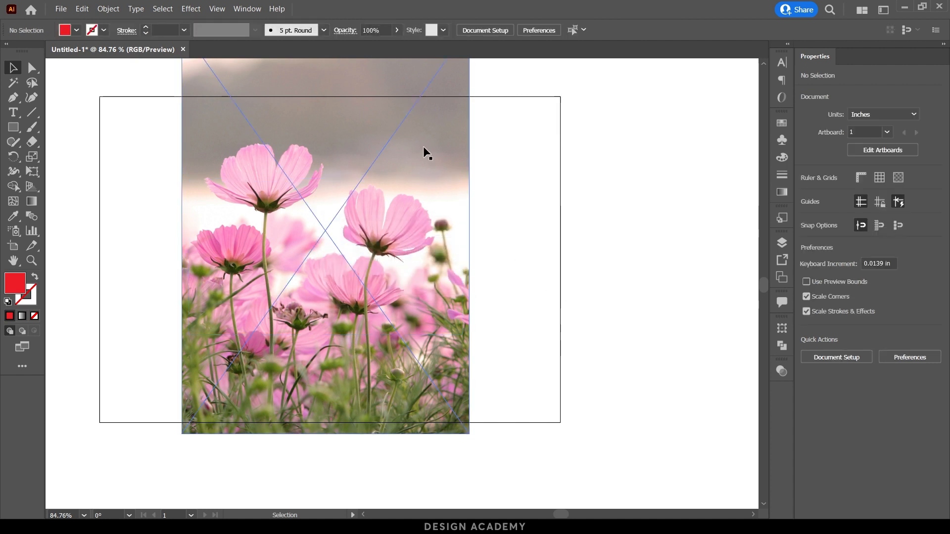
Step: Send the flower image to the back, behind the red rectangle
click(415, 131)
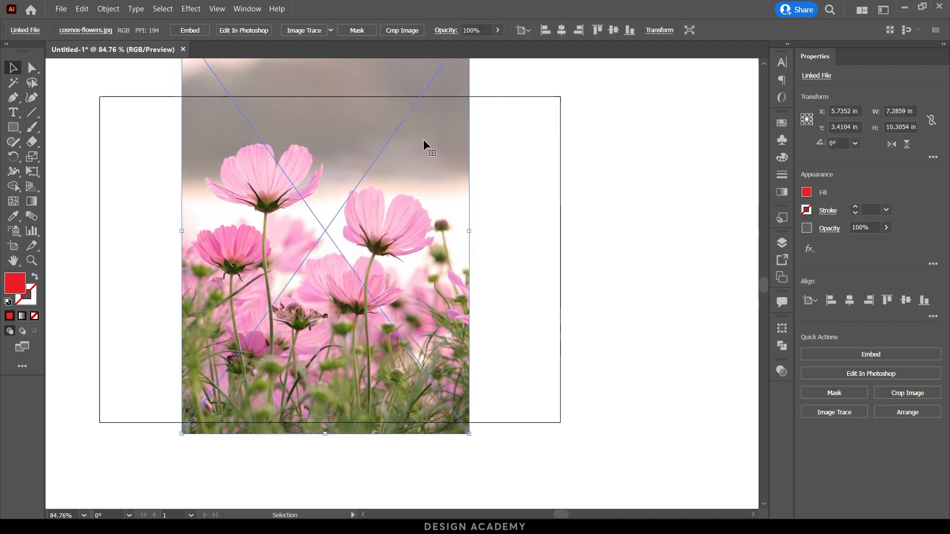
right_click(423, 140)
mouse_move(476, 272)
click(561, 302)
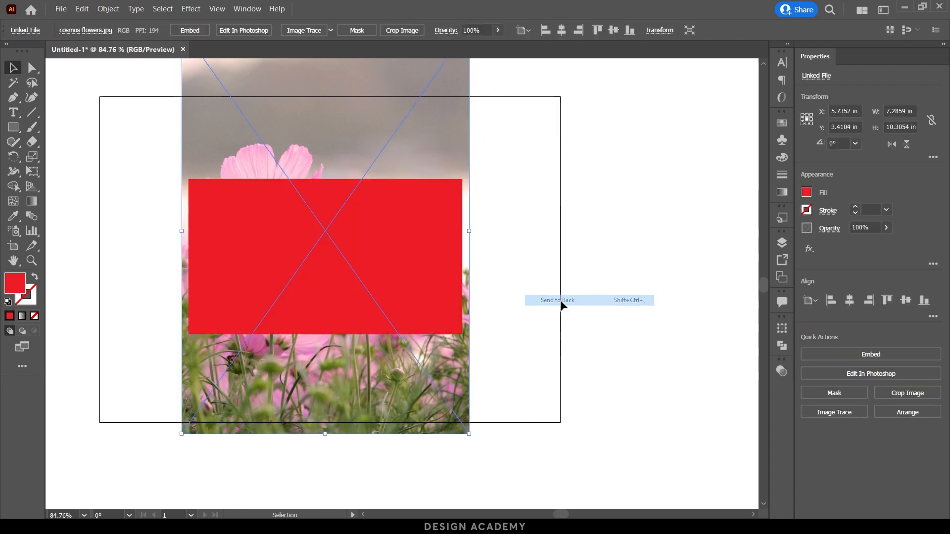
Step: Make a clipping mask that crops the flower image to the red rectangle
shift+click(262, 214)
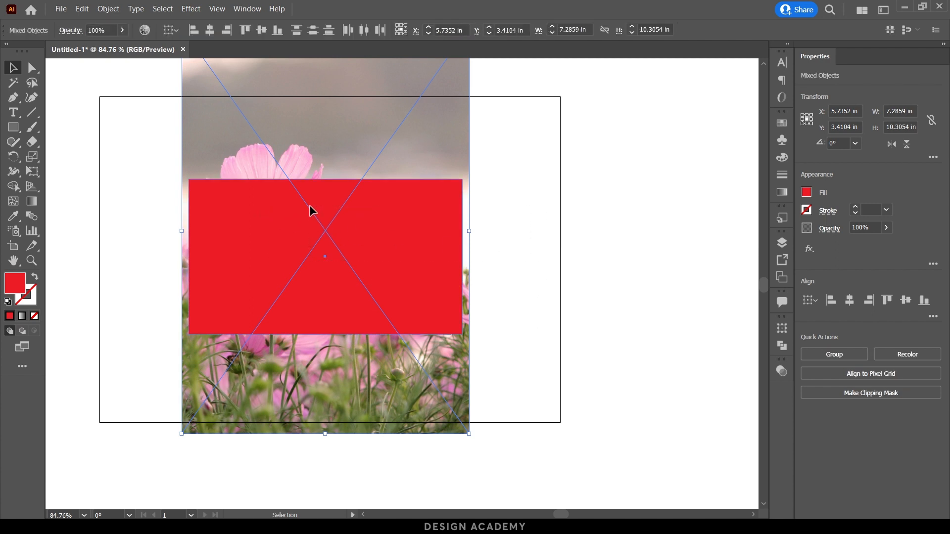
right_click(350, 230)
click(376, 359)
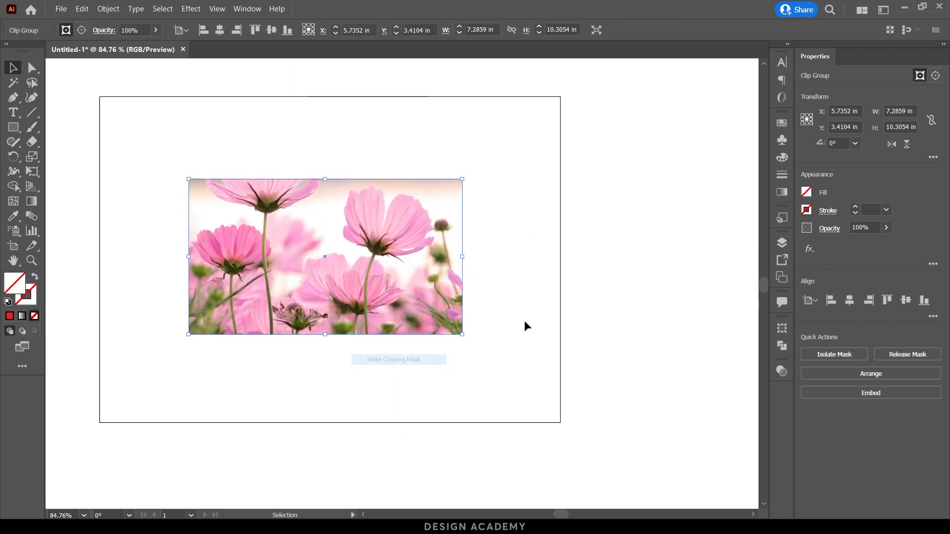
click(524, 316)
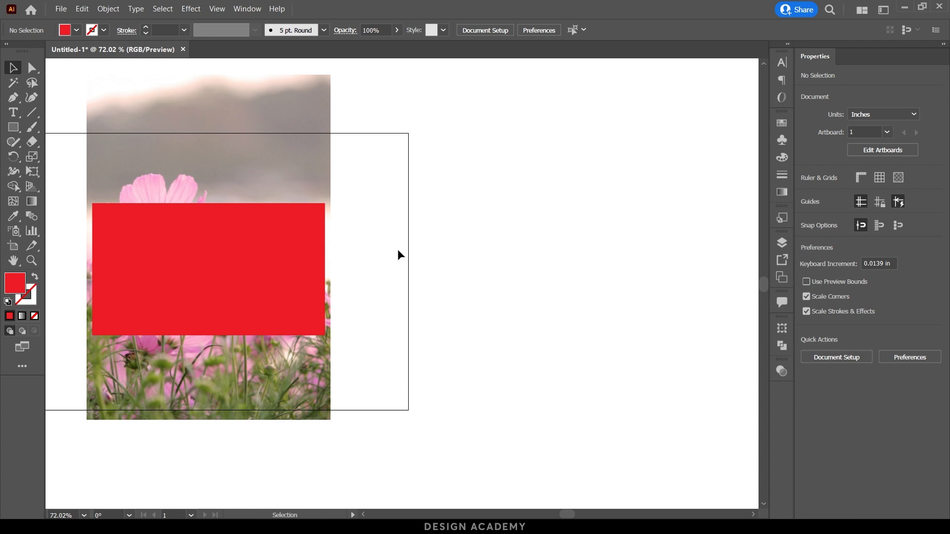
Step: Draw a red circle about 4.27 in wide beside the artboard and place a copy of the flower image behind it
drag(13, 128, 70, 155)
drag(517, 237, 662, 381)
key(v)
drag(301, 176, 653, 187)
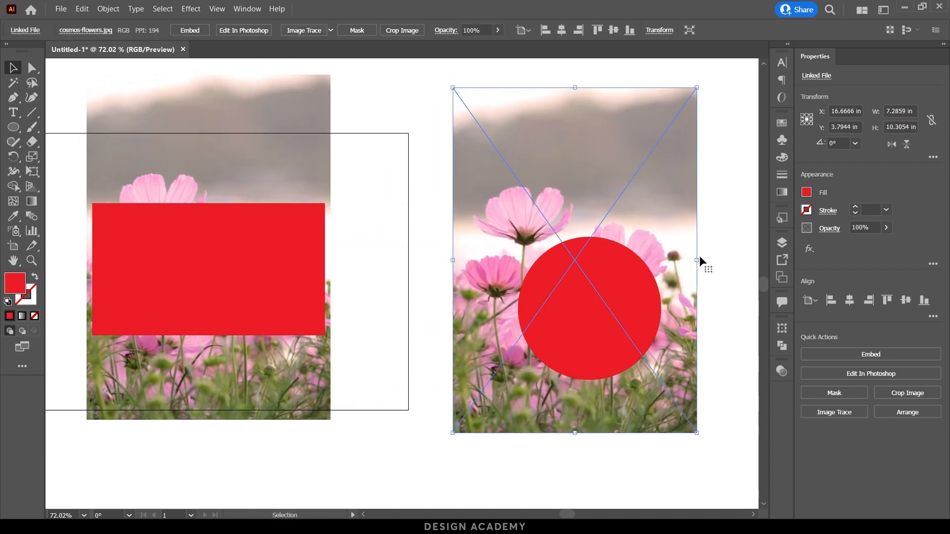
drag(681, 214, 737, 246)
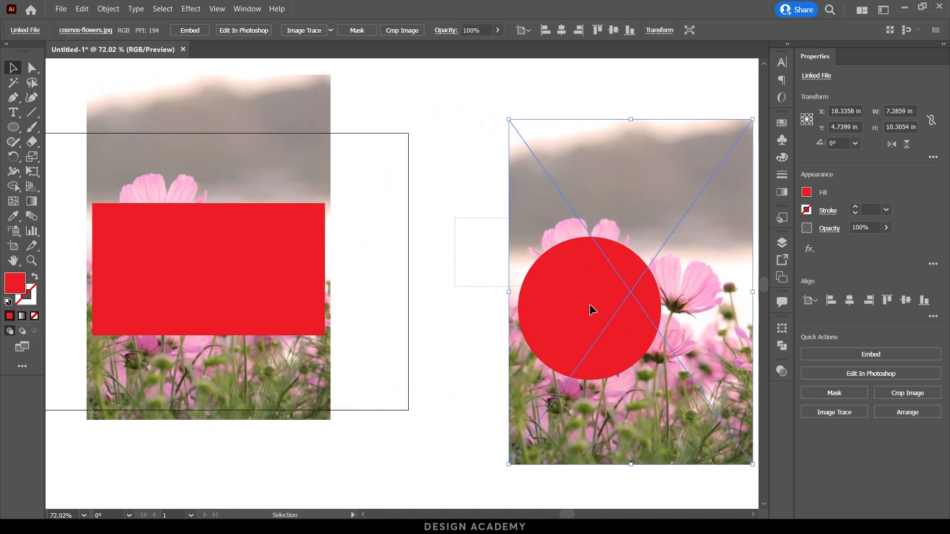
Step: Make a clipping mask that crops the copied flower image to the red circle
shift+click(589, 304)
right_click(601, 293)
click(646, 426)
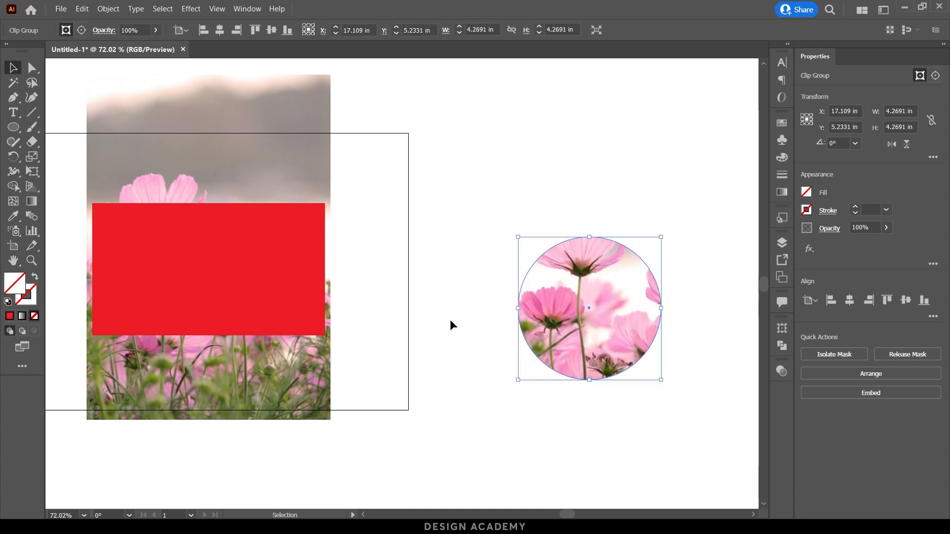
click(452, 376)
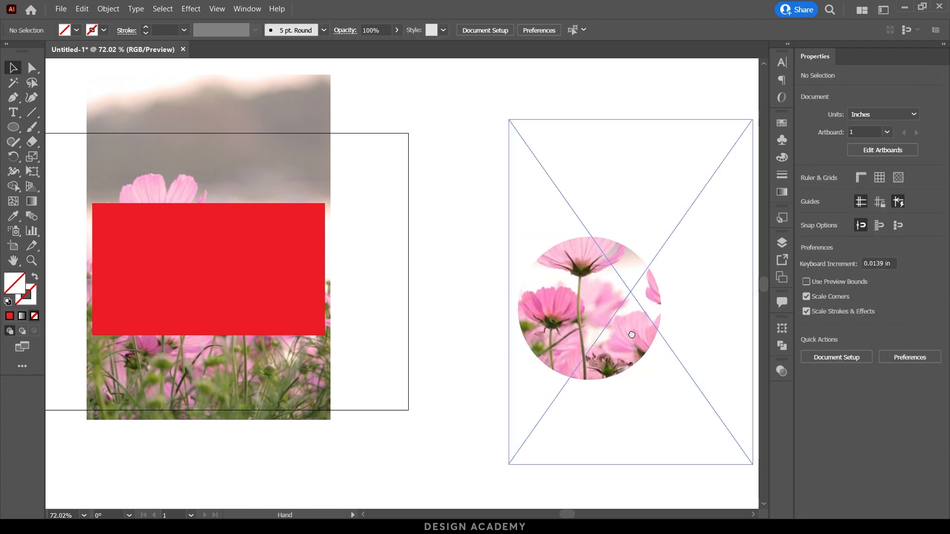
Step: Undo the circle's clipping mask and make it again with the same circle and image
drag(632, 335, 517, 331)
drag(494, 283, 435, 208)
drag(447, 249, 383, 251)
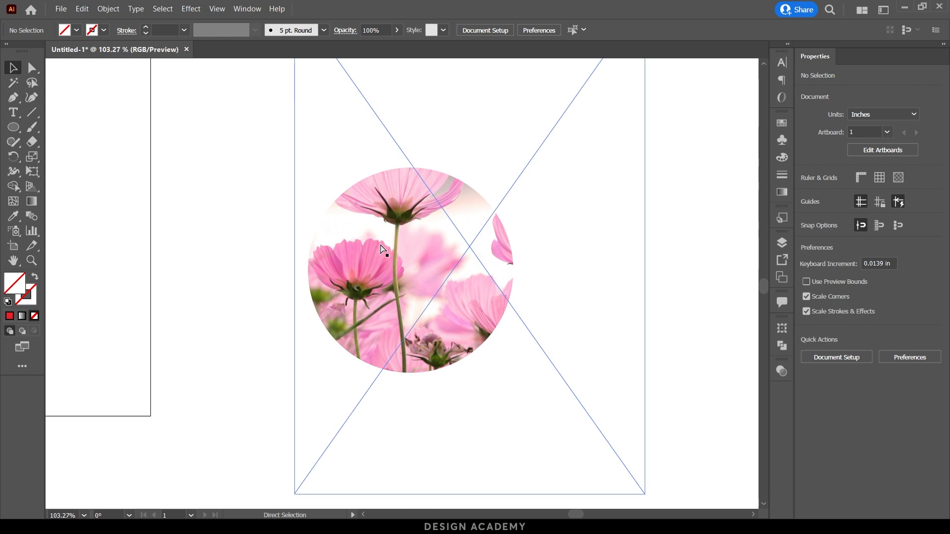
key(ctrl+z)
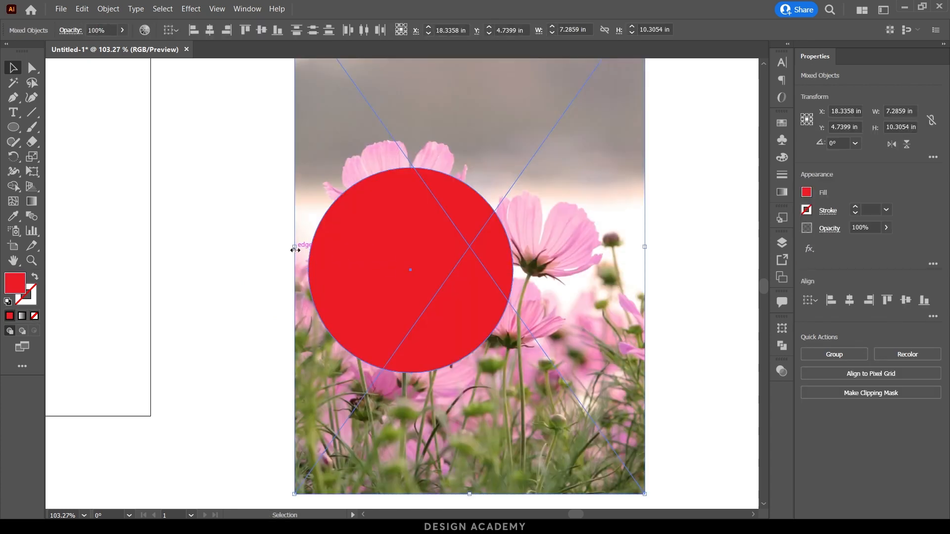
key(ctrl+7)
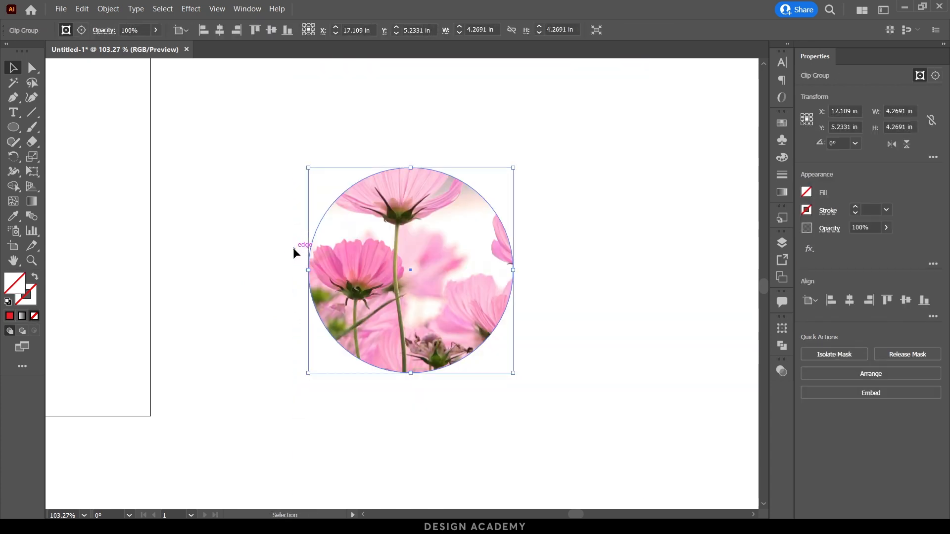
Step: Release the circular clipping mask to separate the circle from the flower image
right_click(411, 215)
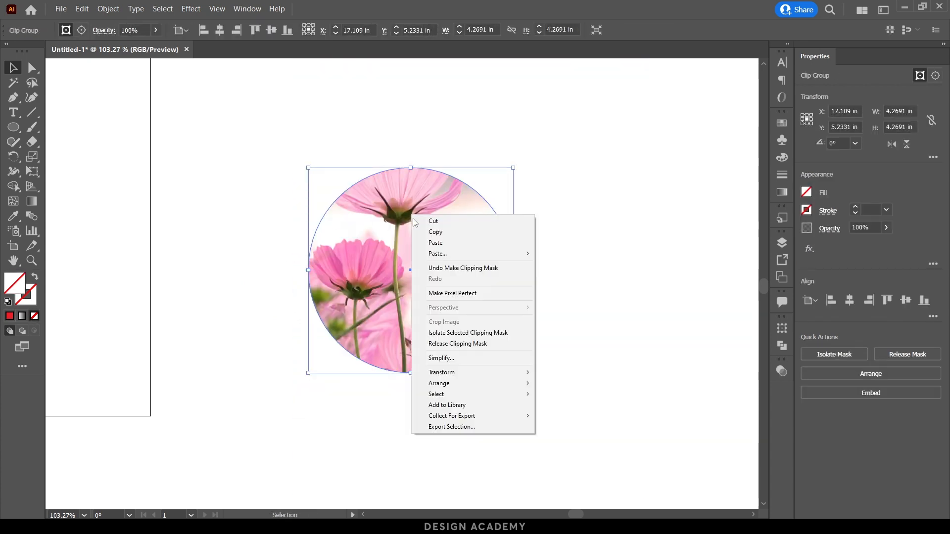
click(491, 348)
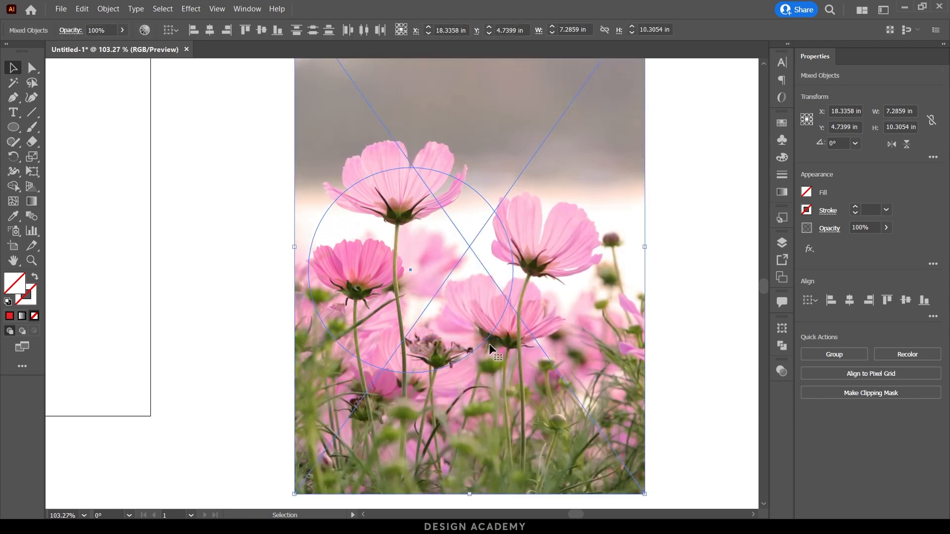
click(259, 313)
Step: Reposition the image behind the circle, and swap the circle's fill and stroke for a red outline with no fill
drag(514, 278, 701, 282)
drag(285, 252, 411, 332)
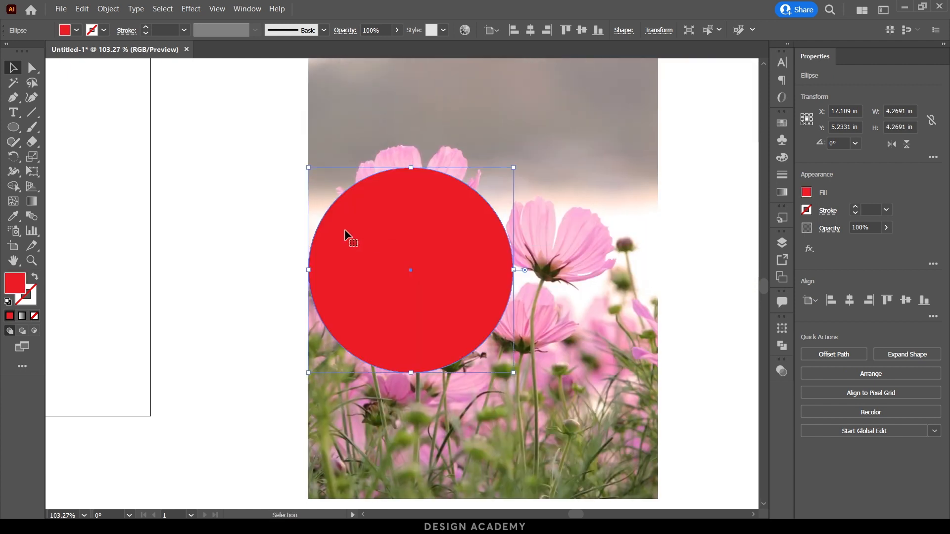
click(36, 278)
click(144, 278)
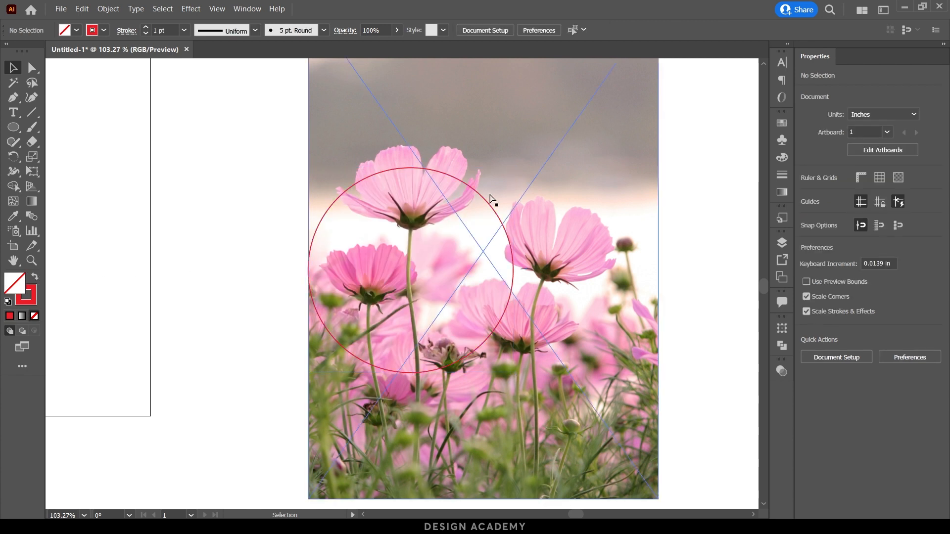
Step: Lock the flower photo in place behind the red circle outline
drag(449, 146, 574, 161)
drag(287, 176, 321, 224)
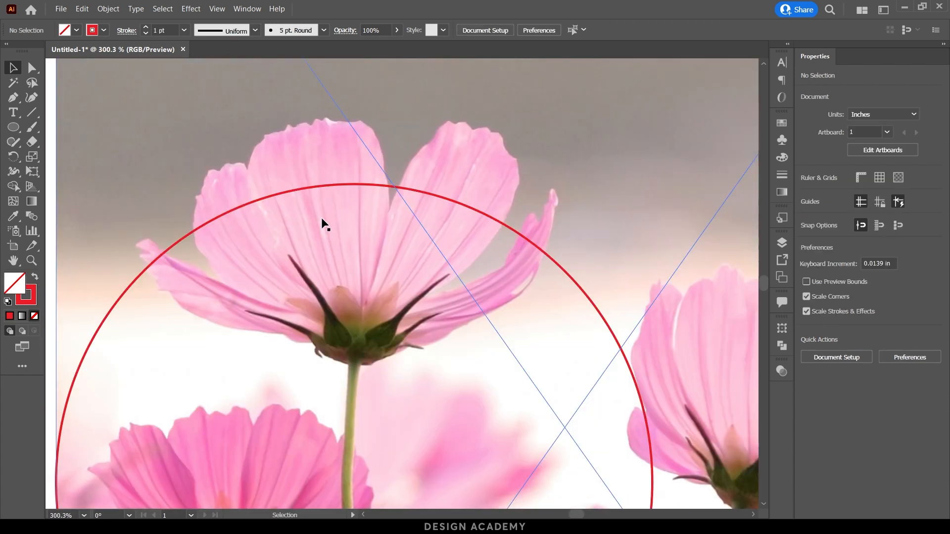
click(283, 163)
key(ctrl+2)
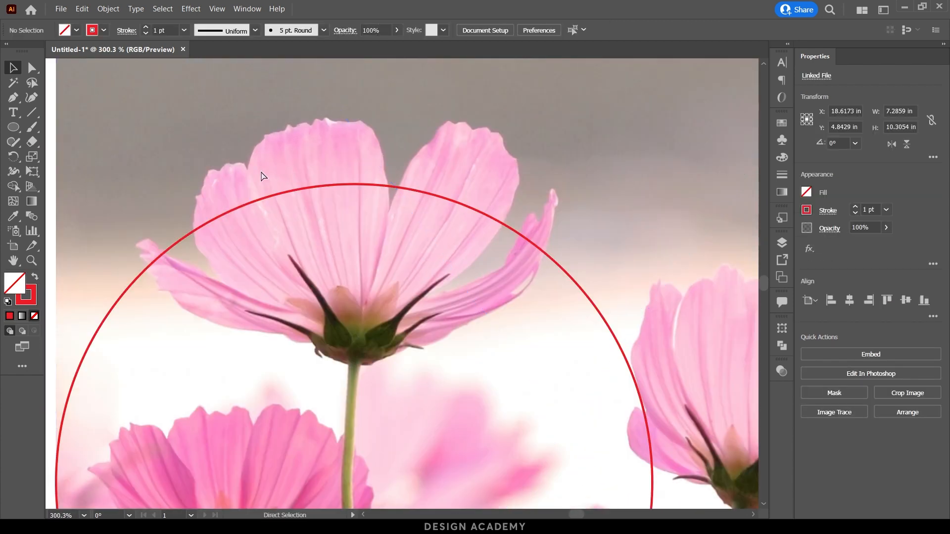
Step: Trace the left petal's jagged tip with the Pen tool, continuing the path to the edge of the neighbouring petal
drag(138, 198, 153, 197)
key(p)
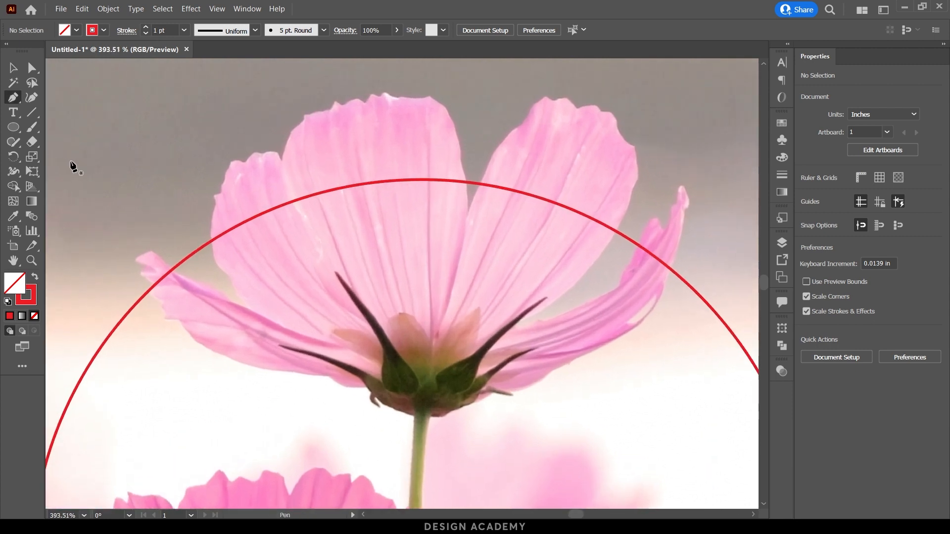
drag(180, 304, 211, 296)
click(226, 333)
click(181, 306)
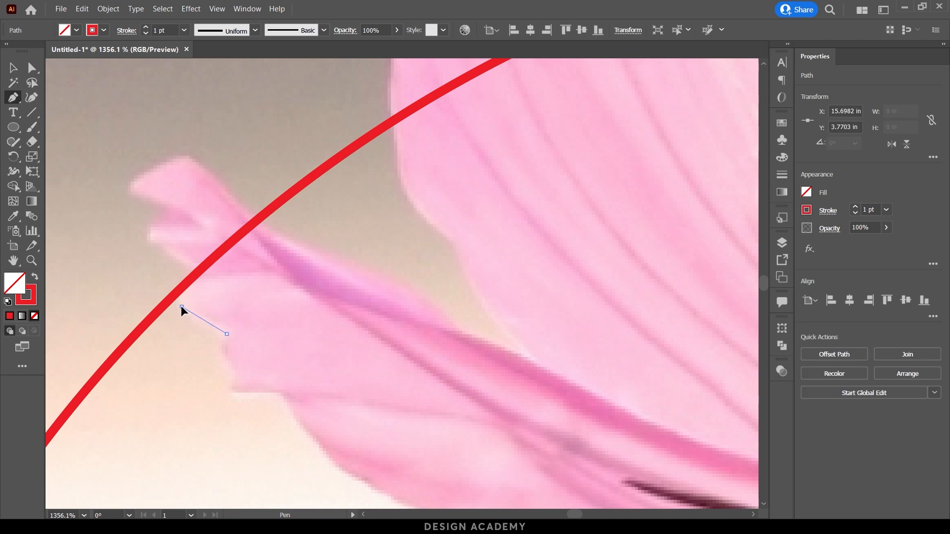
click(191, 267)
click(147, 240)
click(167, 207)
click(127, 189)
click(184, 150)
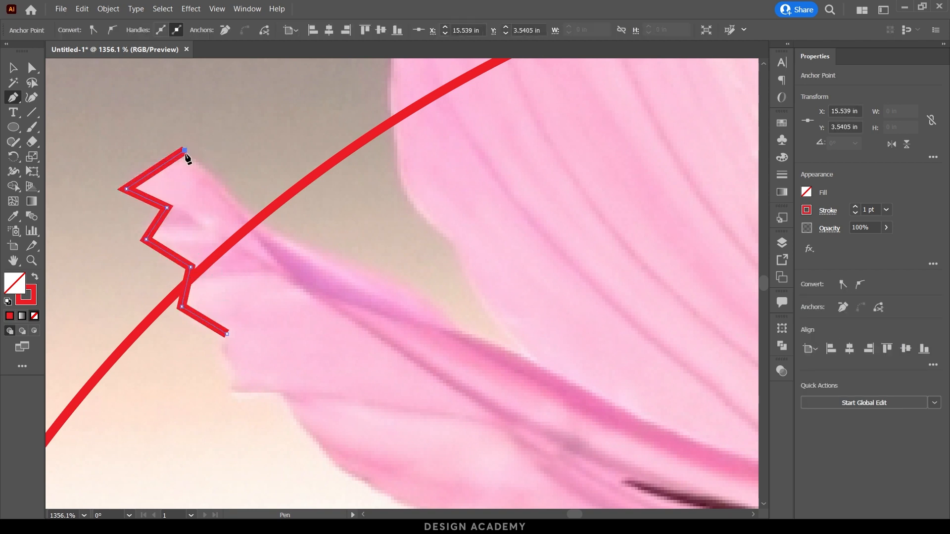
click(294, 245)
click(415, 206)
Step: Trace the upper petals' edges beyond the circle with a 0.2 pt stroke, curving segments to follow the petal contours
drag(366, 111, 162, 374)
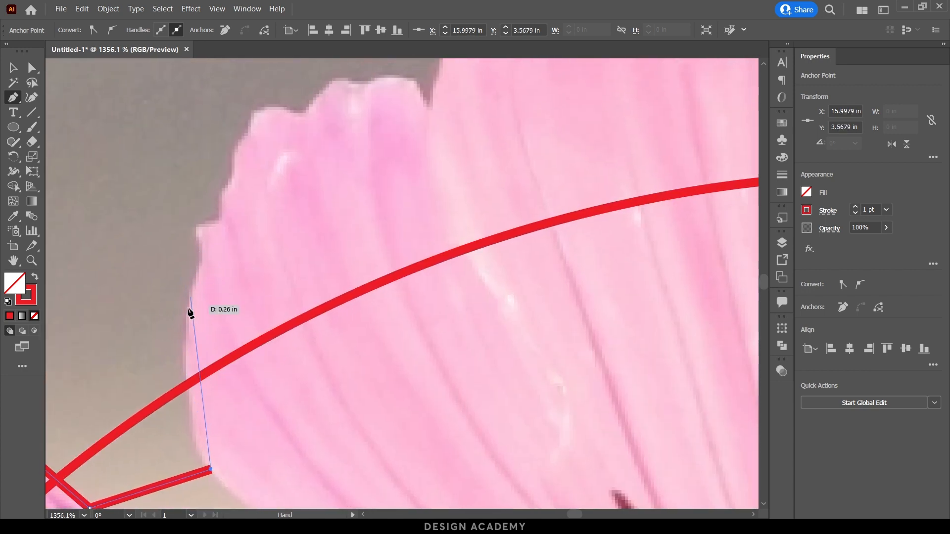
click(202, 261)
click(194, 228)
click(221, 218)
click(221, 195)
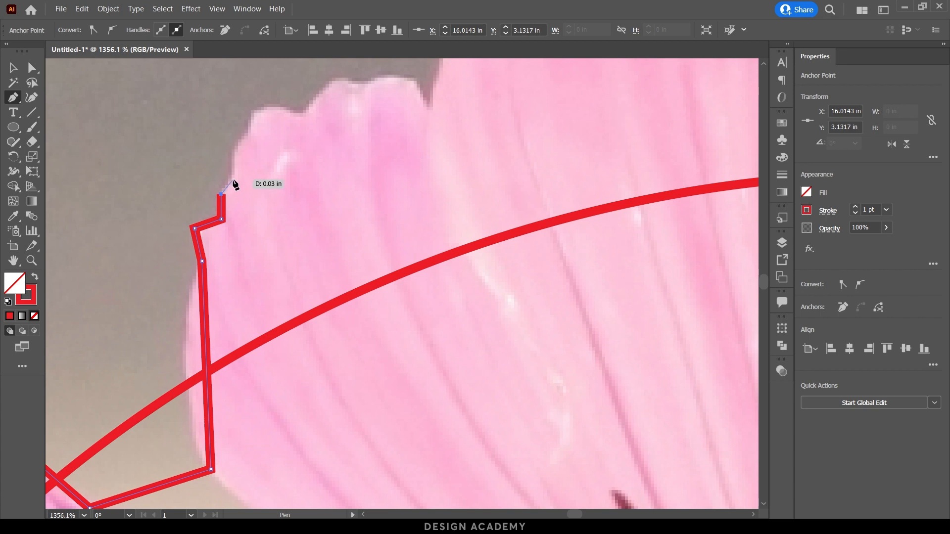
click(233, 180)
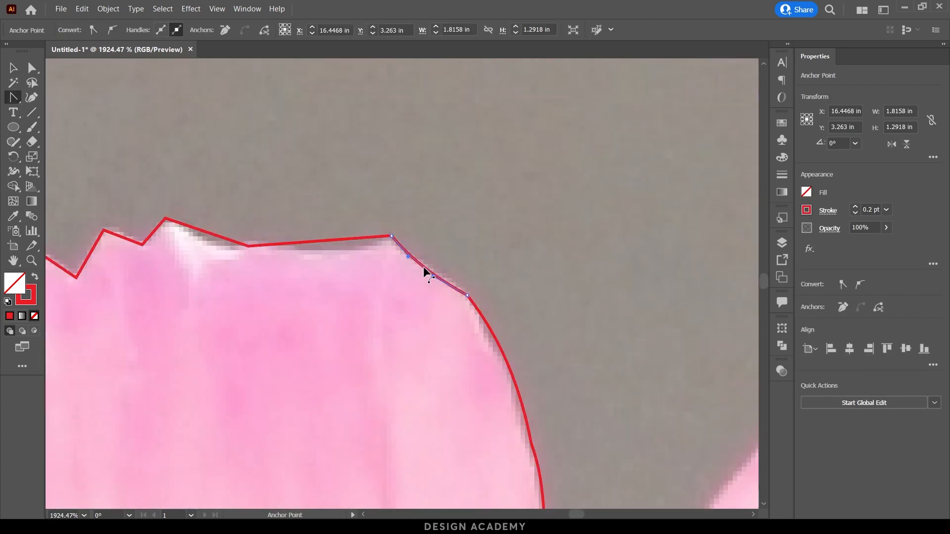
drag(423, 266, 506, 191)
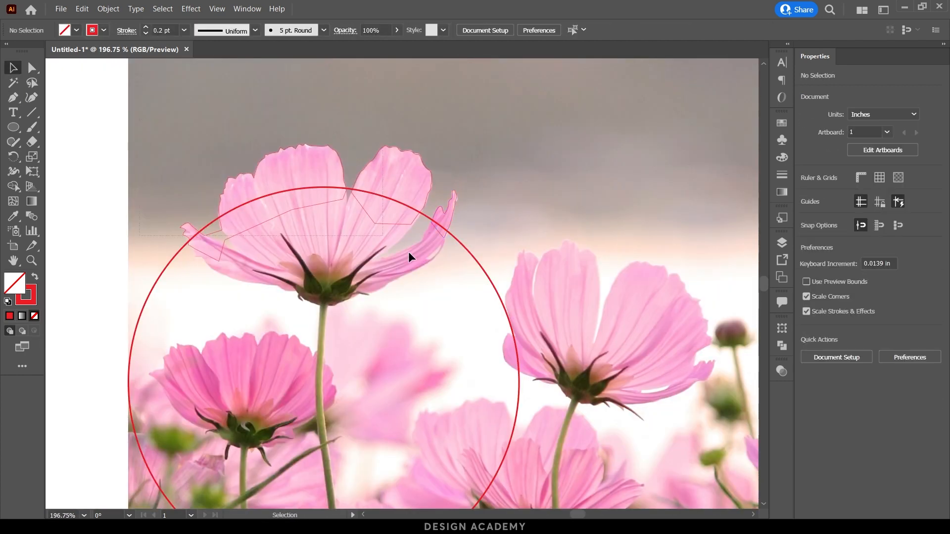
Step: Unite the traced petal outlines and the circle into a single shape
key(ctrl+a)
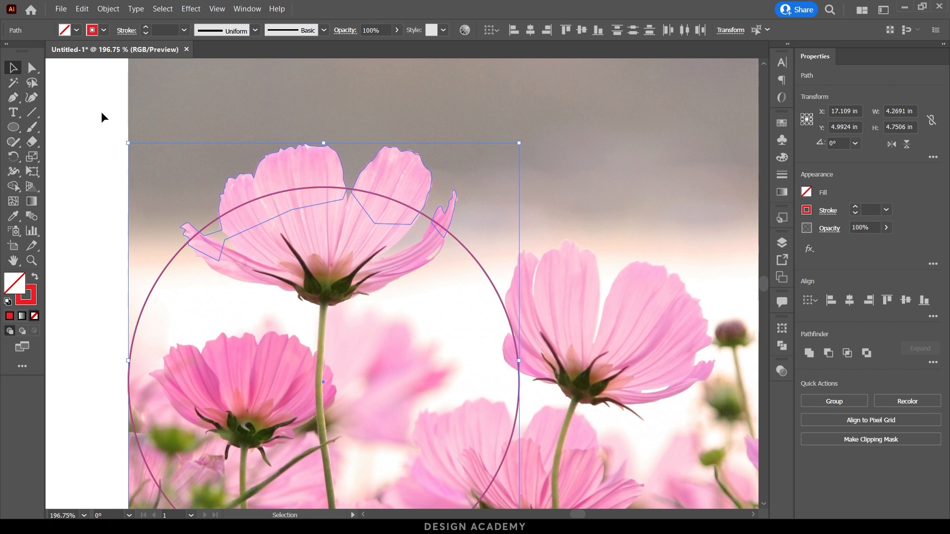
click(812, 356)
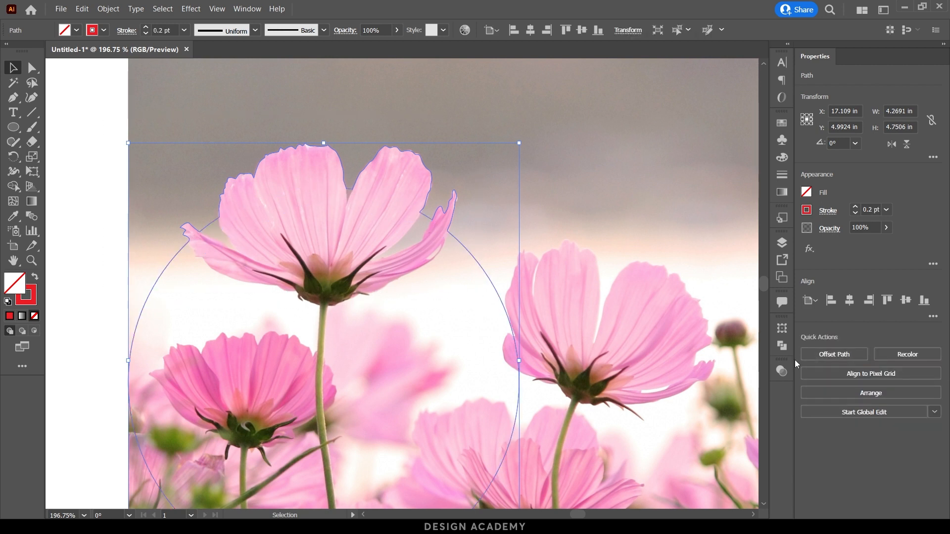
click(482, 161)
key(ctrl+0)
Step: Swap the united shape's fill and stroke to give it a solid red fill with no outline
click(479, 277)
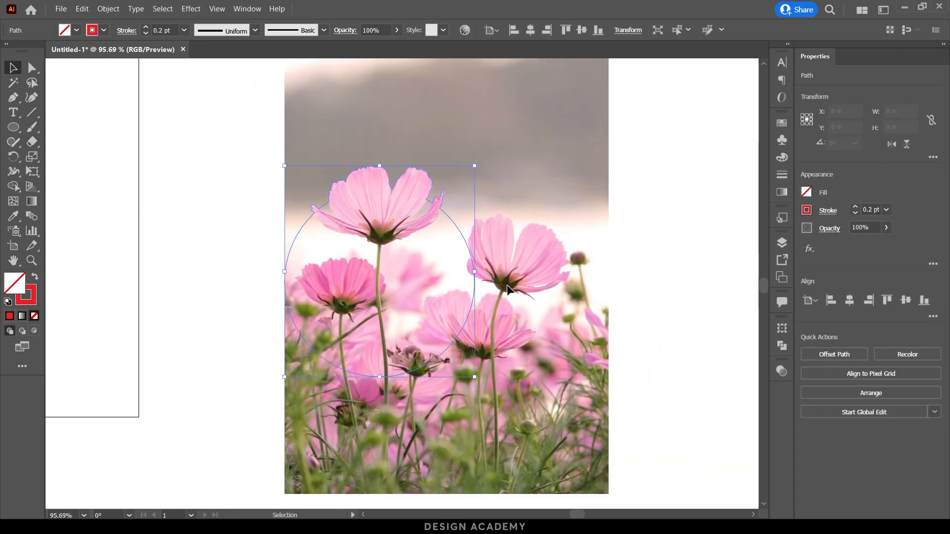
click(279, 244)
click(288, 248)
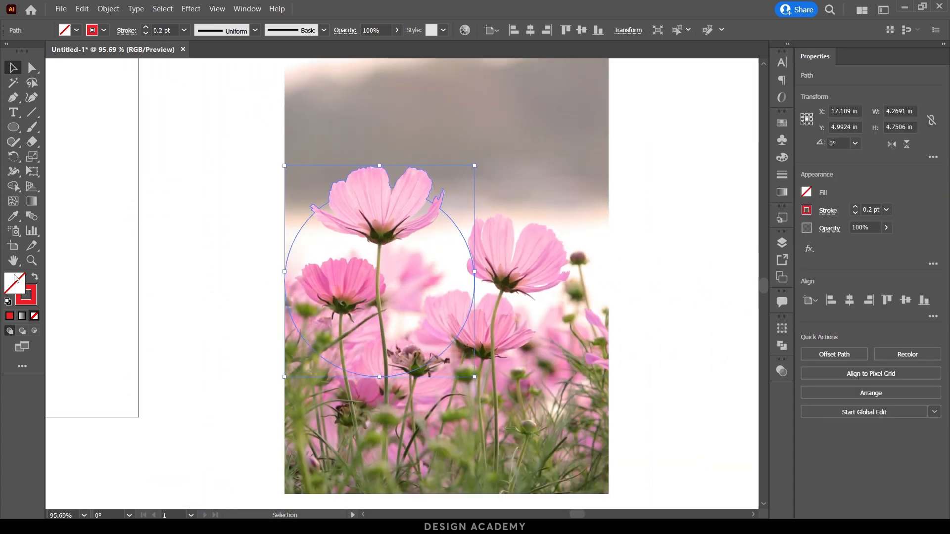
key(shift+x)
click(168, 262)
Step: Unlock the flower photo and clip it to the united red shape with a clipping mask
drag(165, 132, 683, 340)
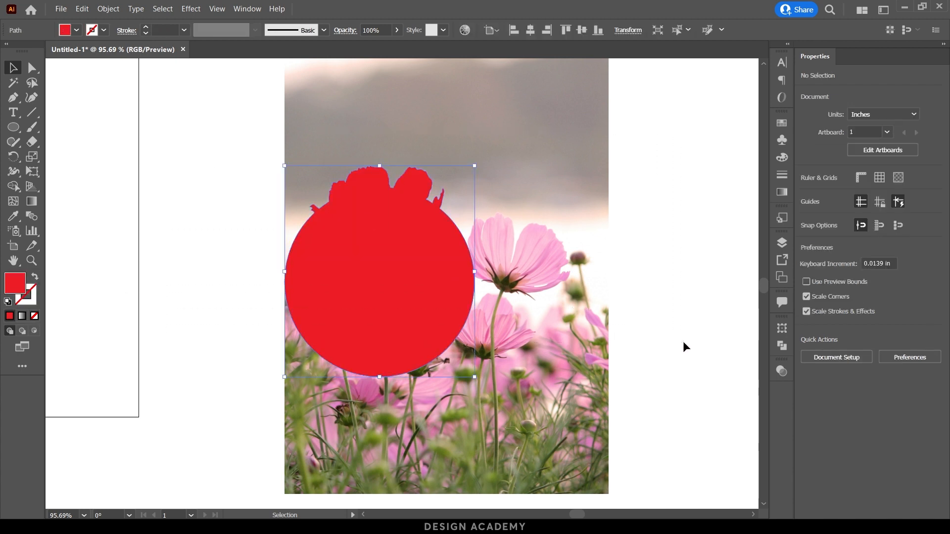
key(a)
click(590, 269)
key(v)
click(252, 191)
drag(236, 188, 581, 346)
right_click(410, 257)
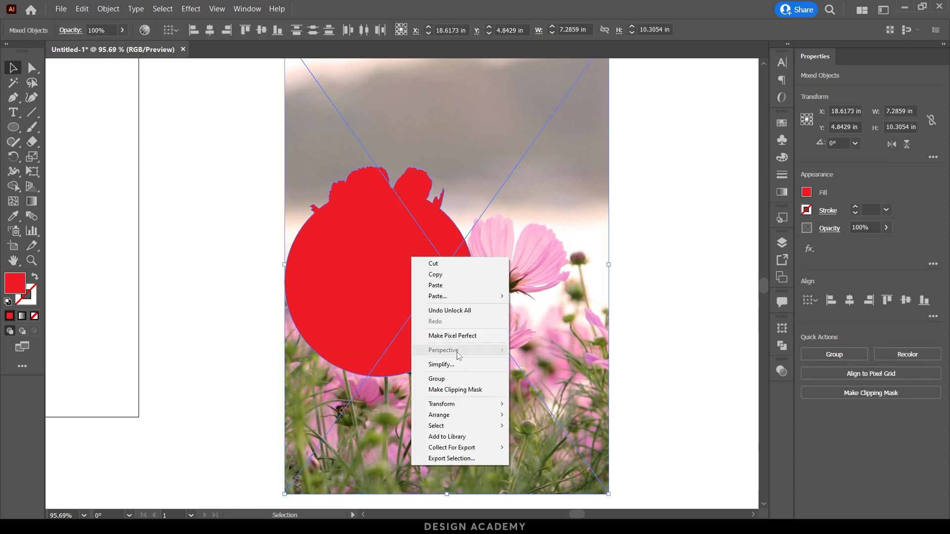
click(423, 387)
click(638, 332)
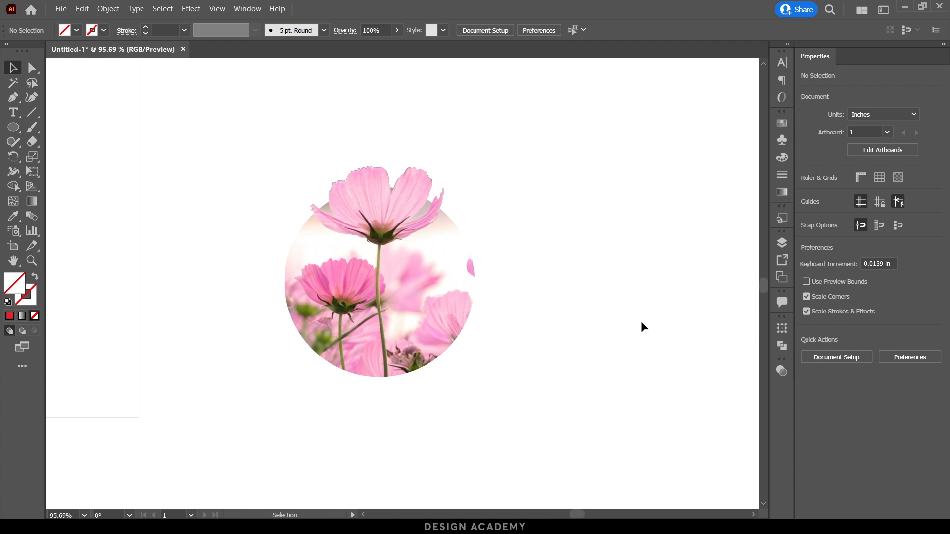
Step: Show the transparency settings and select the clipped flower group
click(254, 11)
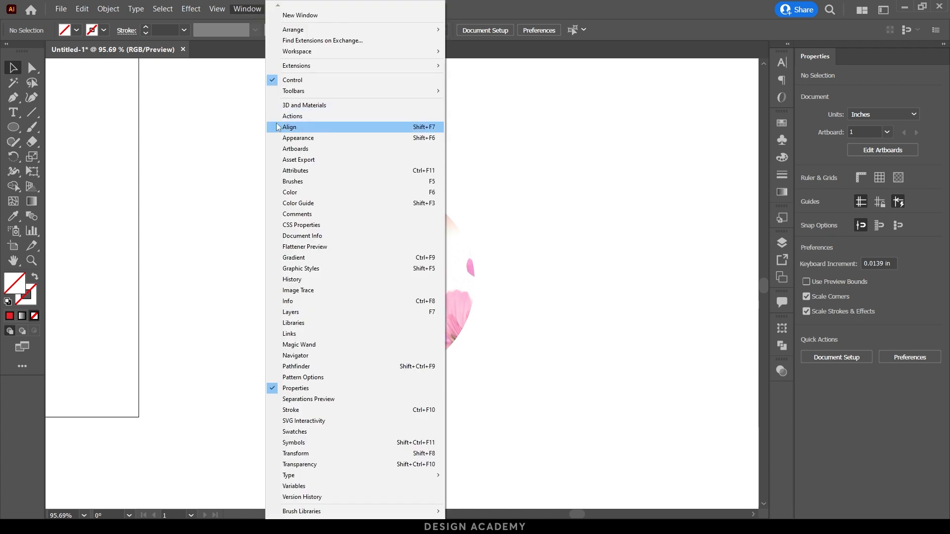
click(314, 464)
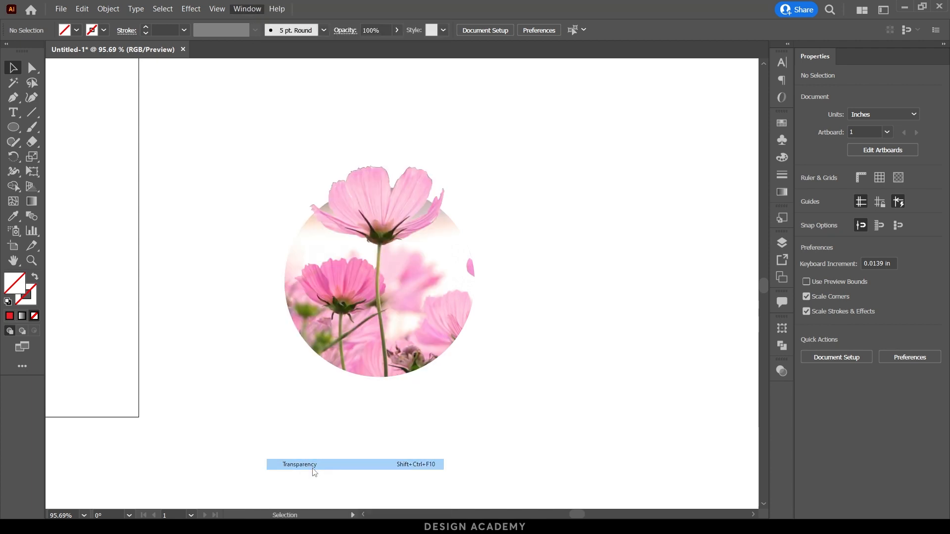
click(395, 299)
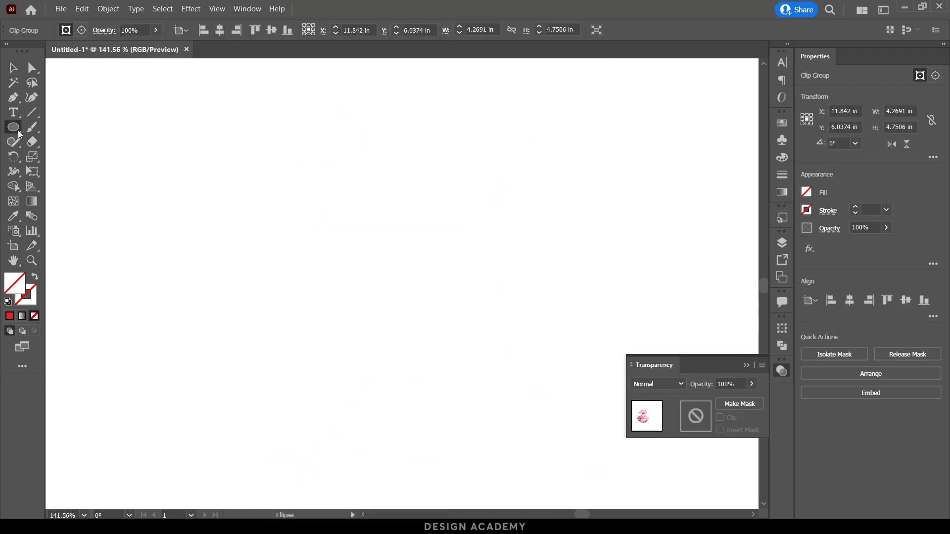
Step: Draw a circle about 2.35 in across on an empty part of the canvas and fill it with red
key(l)
drag(246, 161, 401, 316)
key(v)
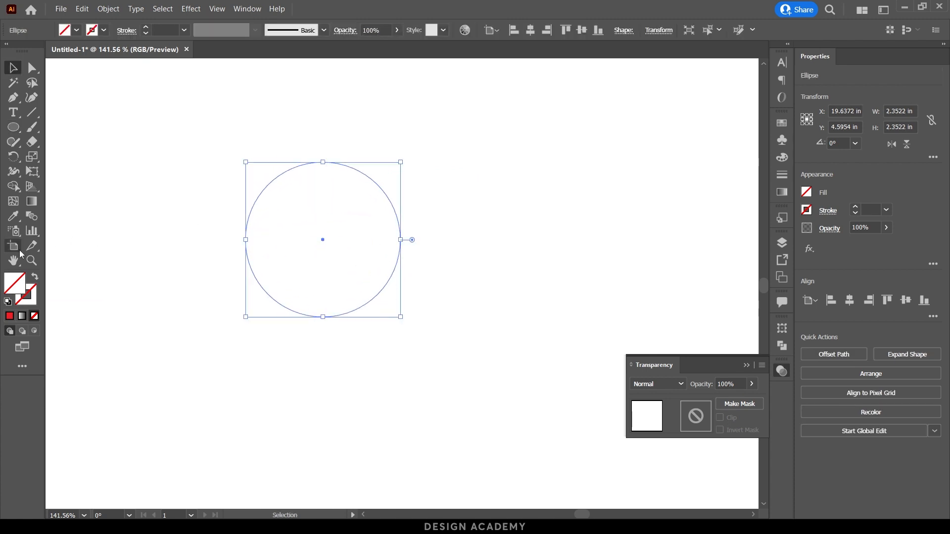
click(11, 316)
click(142, 299)
Step: Draw a rectangle about 1.79 by 4.05 in beside the circle and fill it with the white-to-black gradient
click(20, 124)
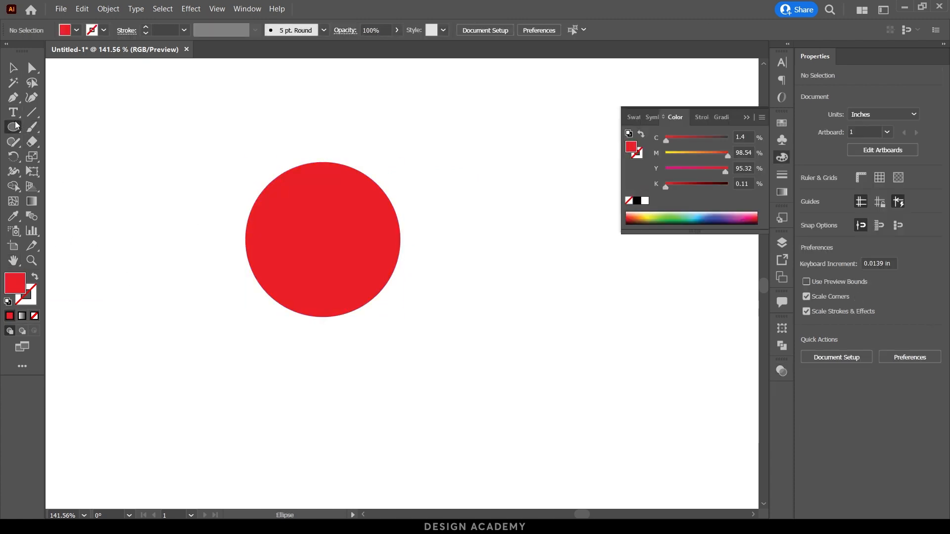
drag(78, 121, 195, 388)
click(76, 30)
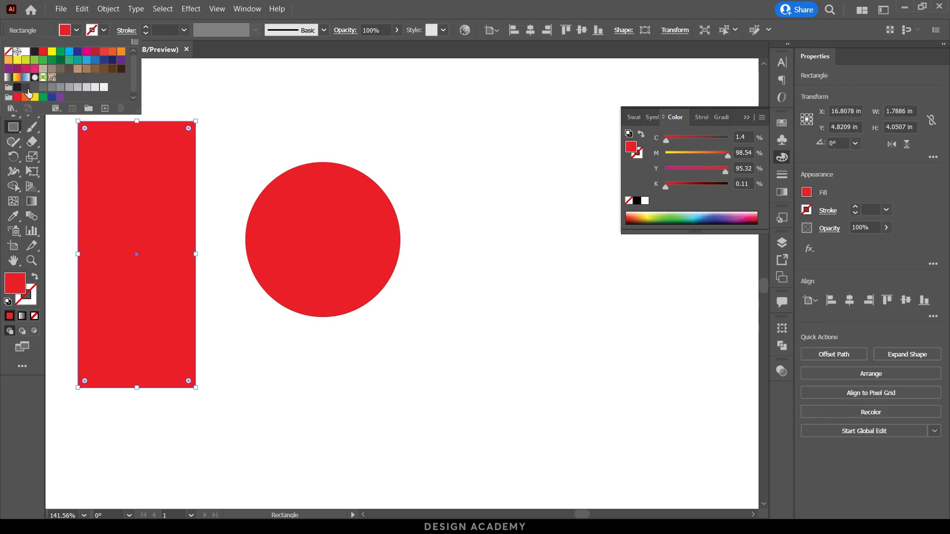
click(8, 77)
key(v)
Step: Move the gradient rectangle over the circle, widen it to about 3.04 in to cover the circle, and select both shapes
drag(140, 180, 274, 175)
drag(331, 251, 410, 253)
drag(335, 189, 358, 189)
drag(557, 315, 168, 176)
Step: Bring up the transparency settings and make an opacity mask from the gradient rectangle and the red circle
click(246, 8)
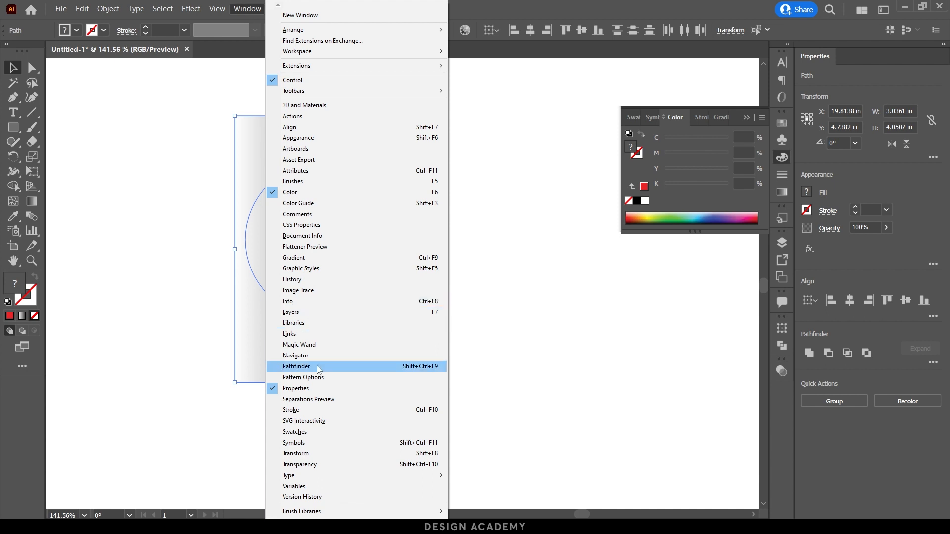
click(317, 465)
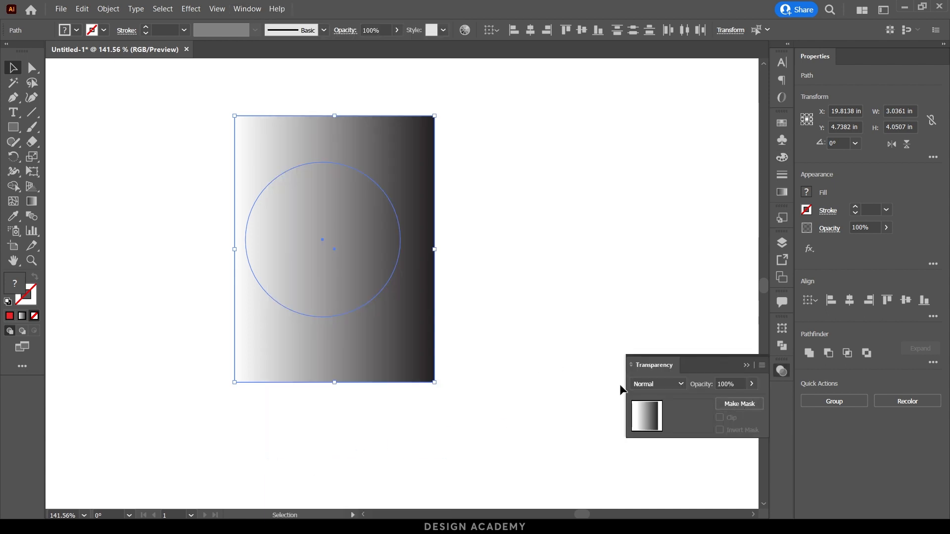
drag(669, 359, 592, 145)
click(663, 196)
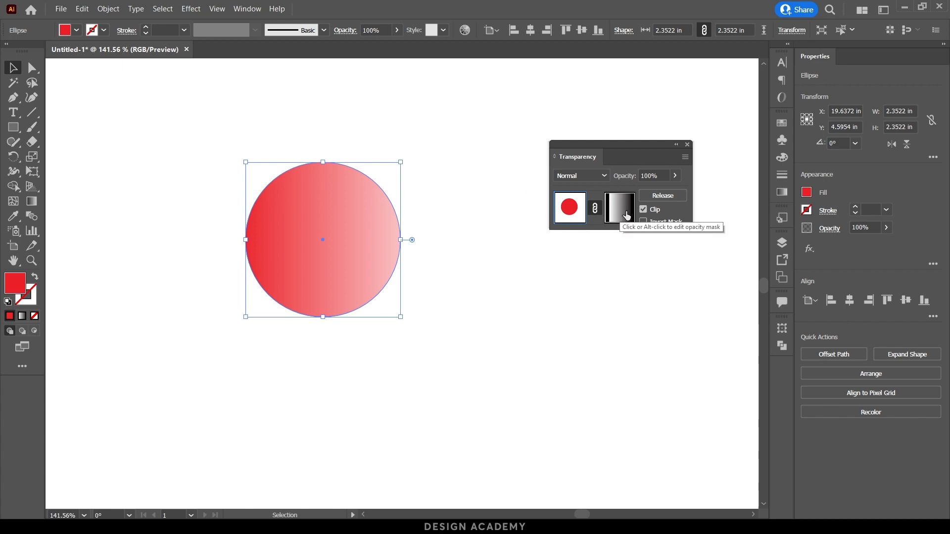
Step: Unlink the opacity mask from the circle and enter the mask for editing
key(g)
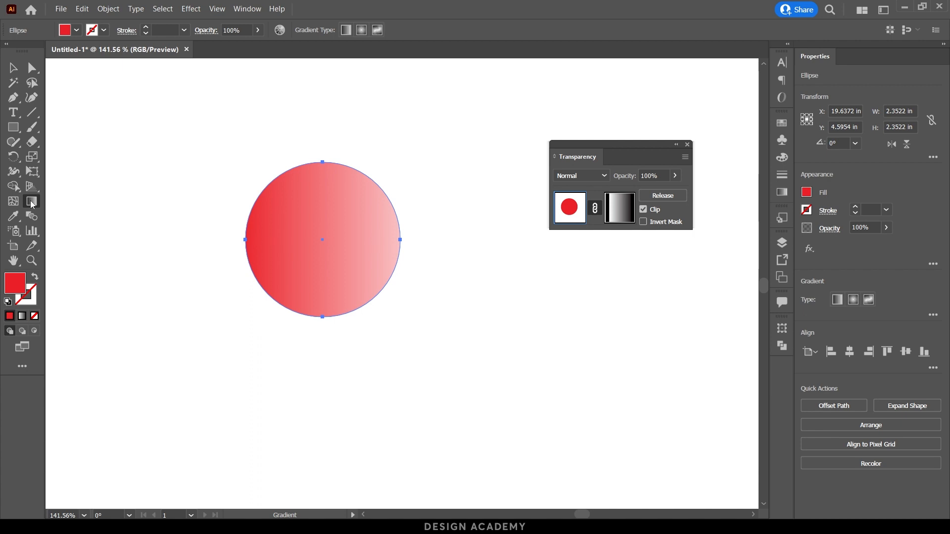
click(594, 210)
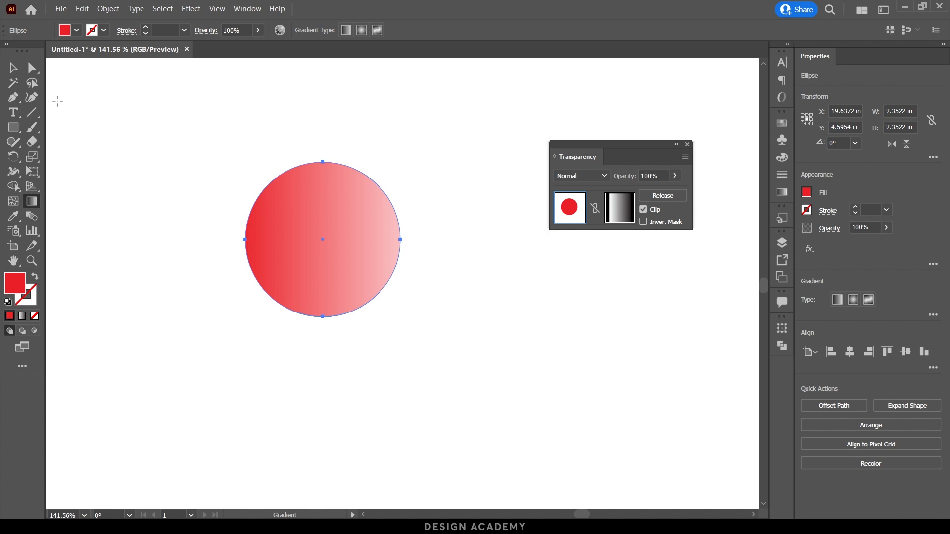
click(13, 71)
click(584, 235)
click(363, 237)
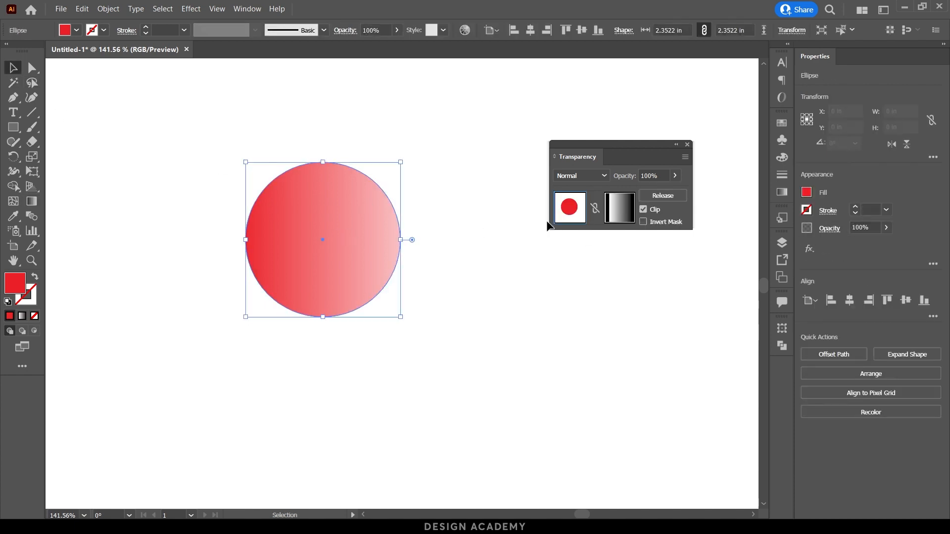
click(619, 208)
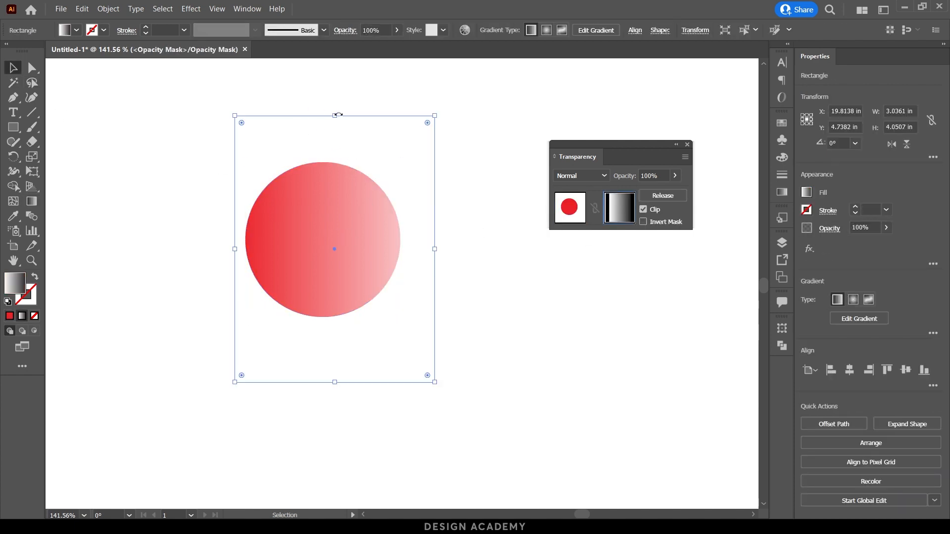
Step: Shrink the mask rectangle to about 2.80 in high and redraw its linear gradient across the circle
drag(335, 116, 345, 149)
drag(335, 382, 331, 335)
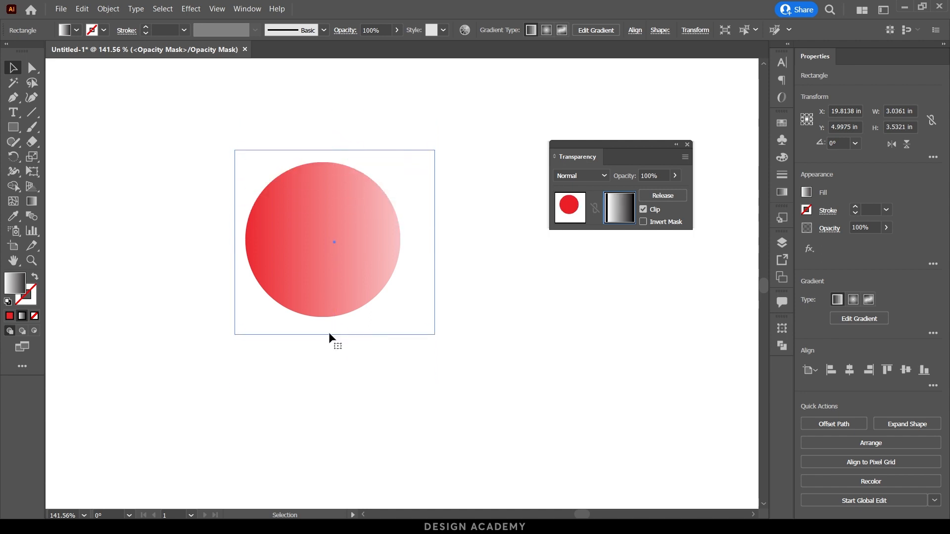
click(31, 200)
drag(394, 226, 378, 241)
Step: Set the mask gradient's dark stop to 100% C, M, Y and K, and change the gradient type to radial
click(785, 191)
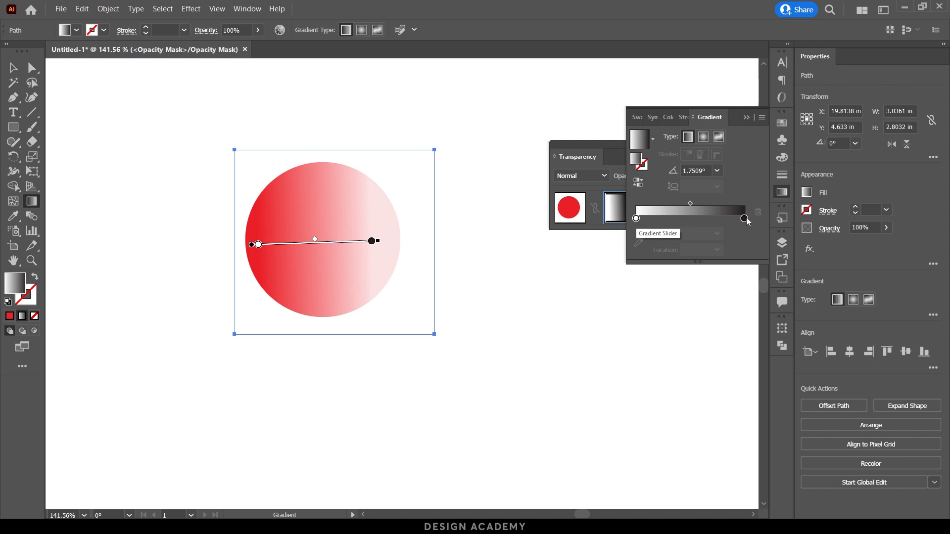
double_click(744, 219)
drag(678, 310, 643, 314)
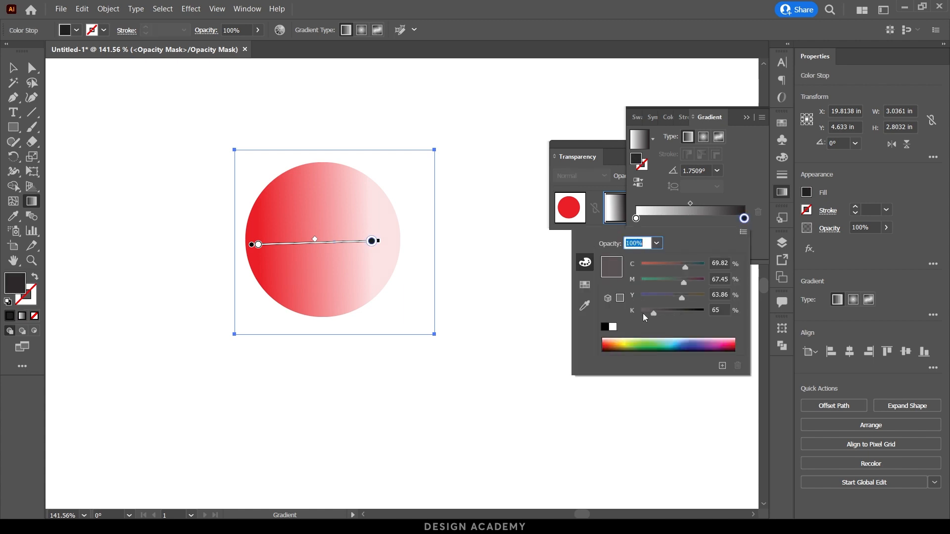
drag(651, 280, 719, 283)
drag(642, 298, 700, 312)
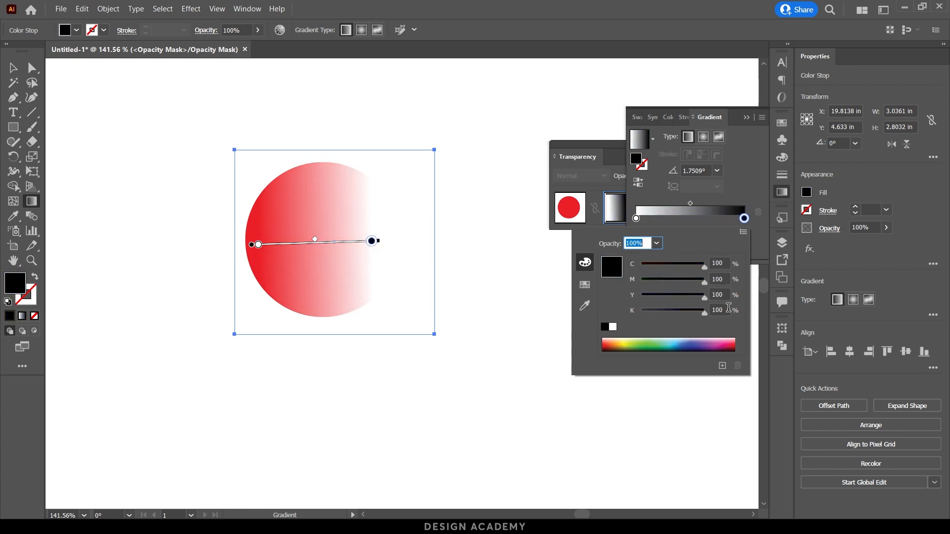
click(321, 229)
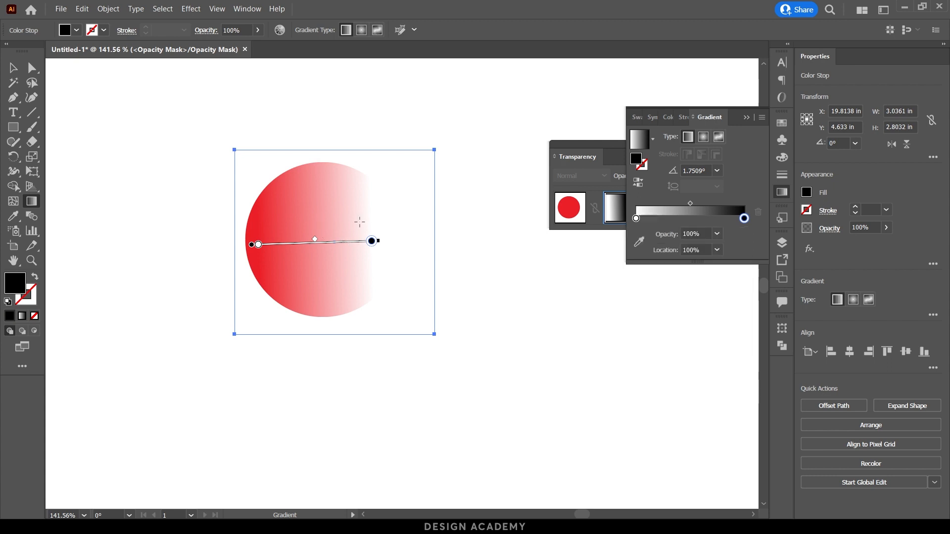
click(705, 138)
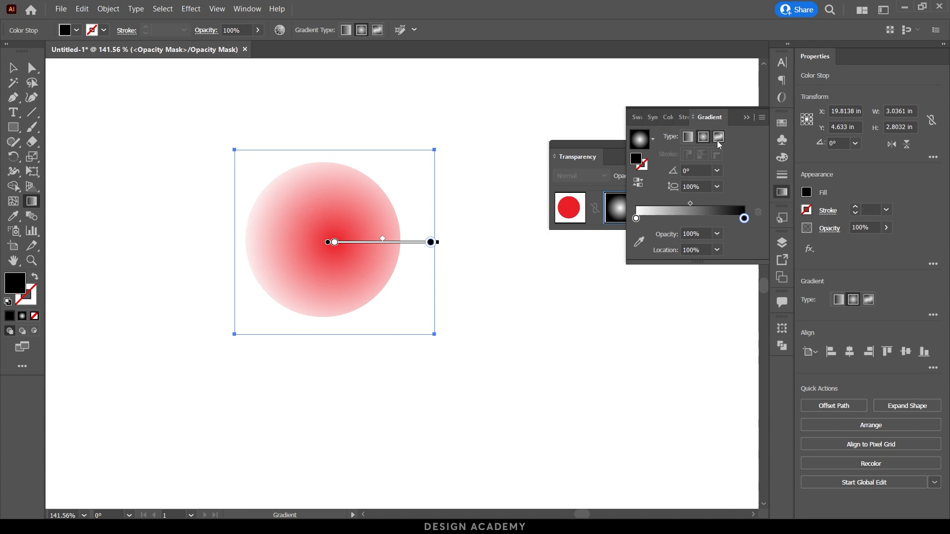
Step: Change the mask gradient to freeform, move its upper-right point inside the circle and set that point to 100% K
click(719, 141)
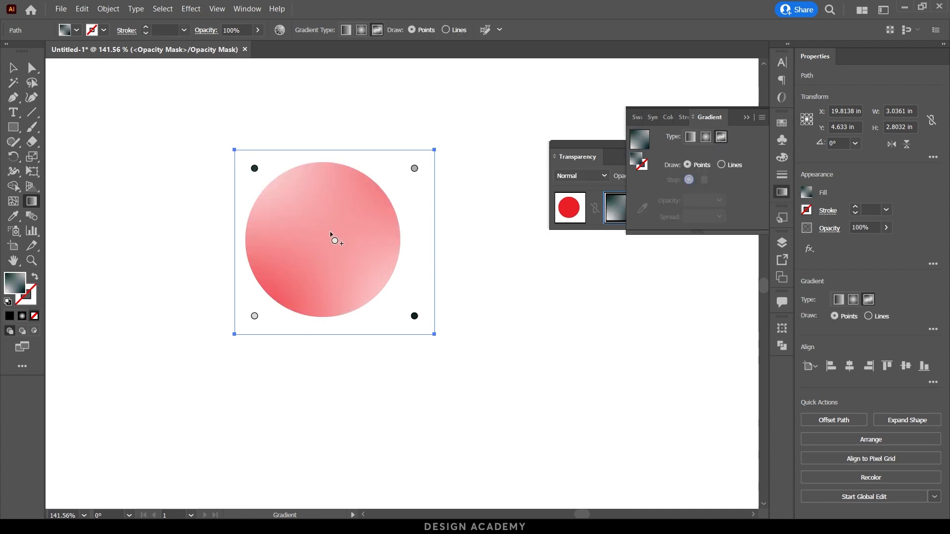
drag(415, 168, 343, 200)
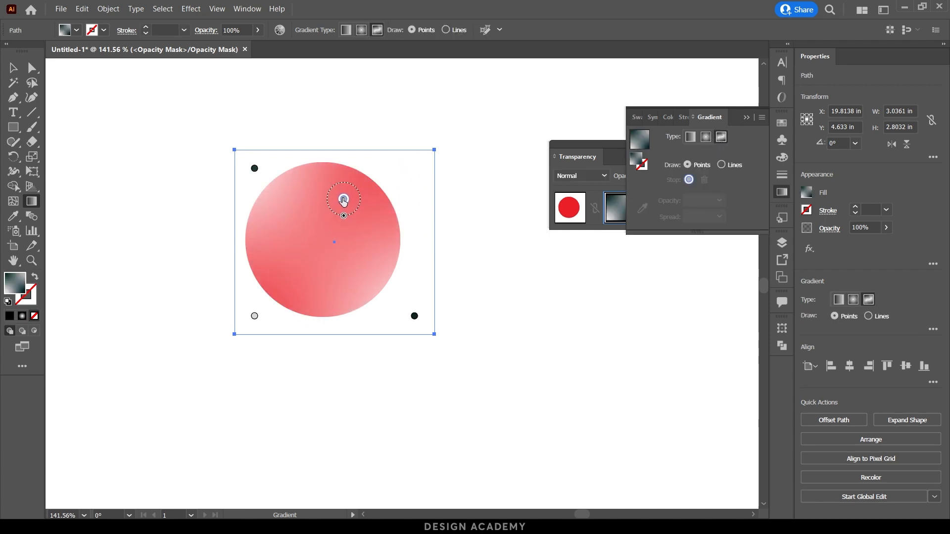
double_click(343, 200)
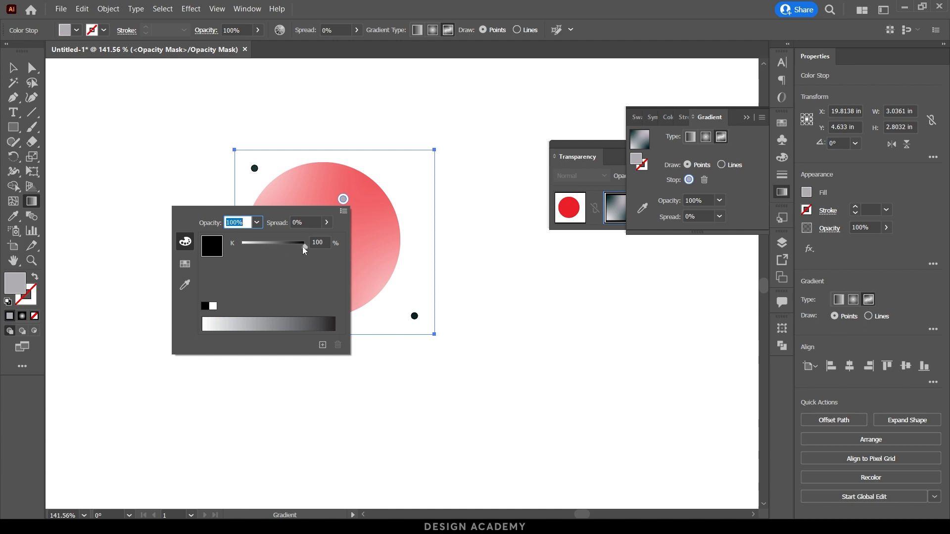
drag(301, 245, 331, 247)
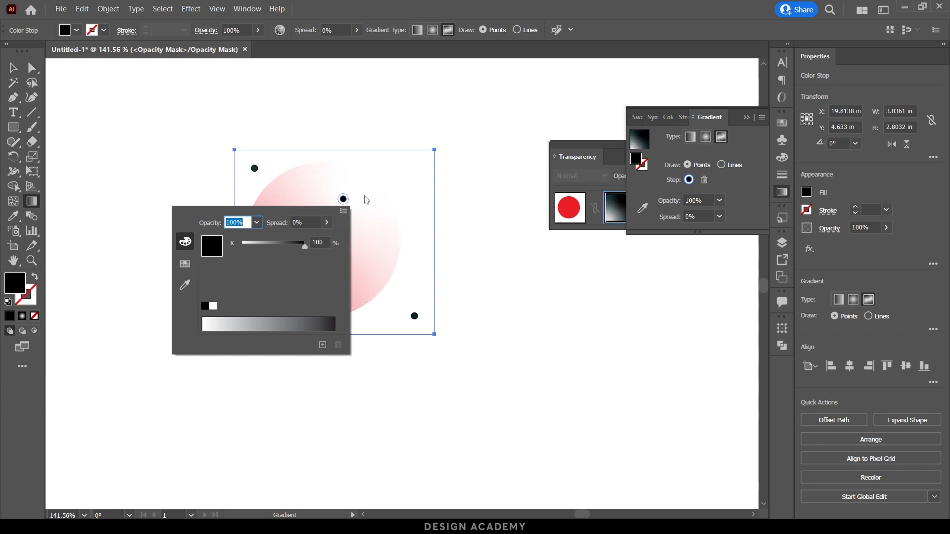
click(343, 199)
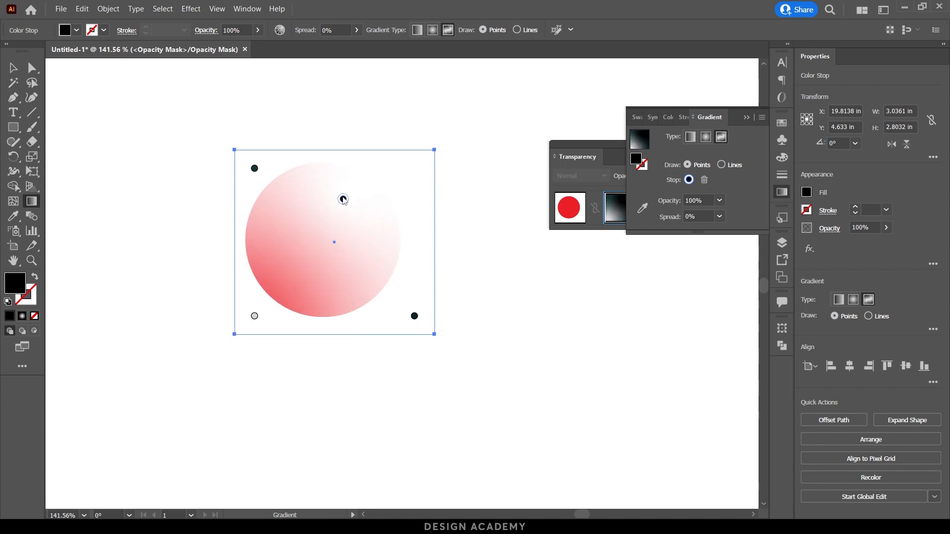
Step: Move the freeform gradient's lower-left point inside the circle and set its color to 0% K
drag(255, 316, 288, 288)
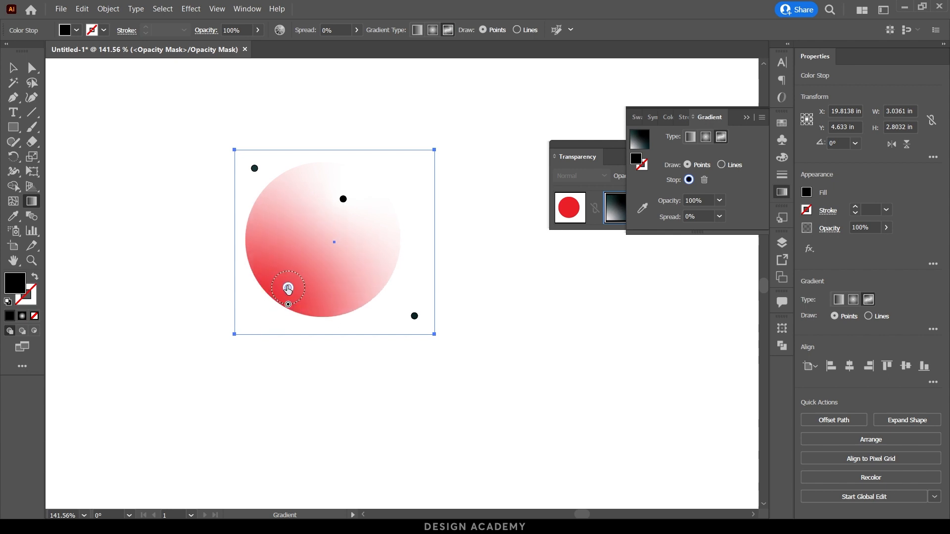
double_click(288, 288)
drag(189, 337, 184, 336)
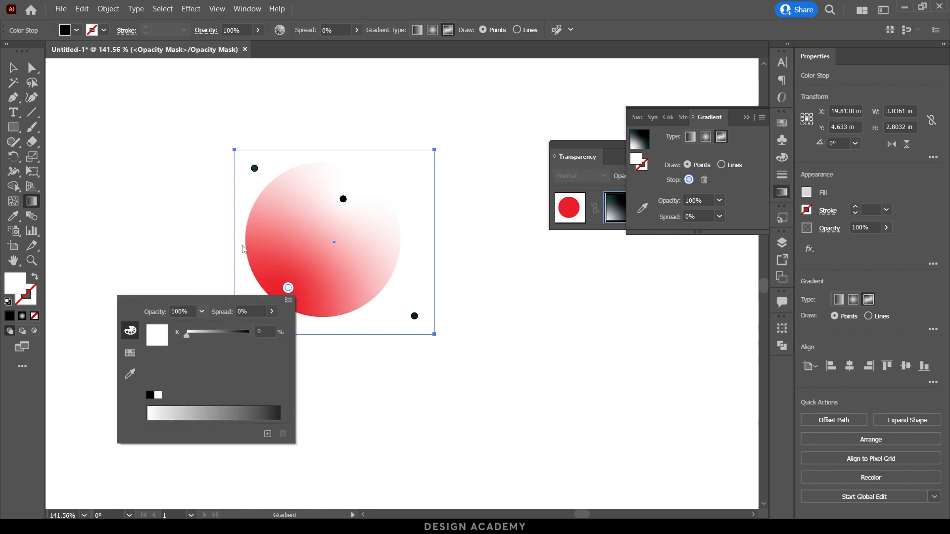
double_click(254, 169)
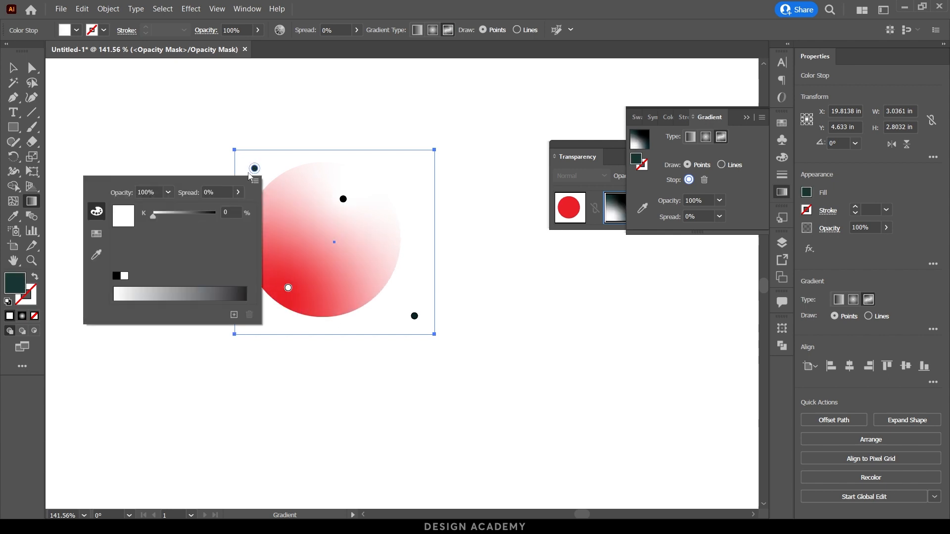
click(414, 316)
drag(414, 316, 322, 252)
Step: Leave opacity mask editing and return to the circle artwork
scroll(429, 268, down, 3)
click(14, 68)
click(246, 308)
drag(375, 315, 232, 297)
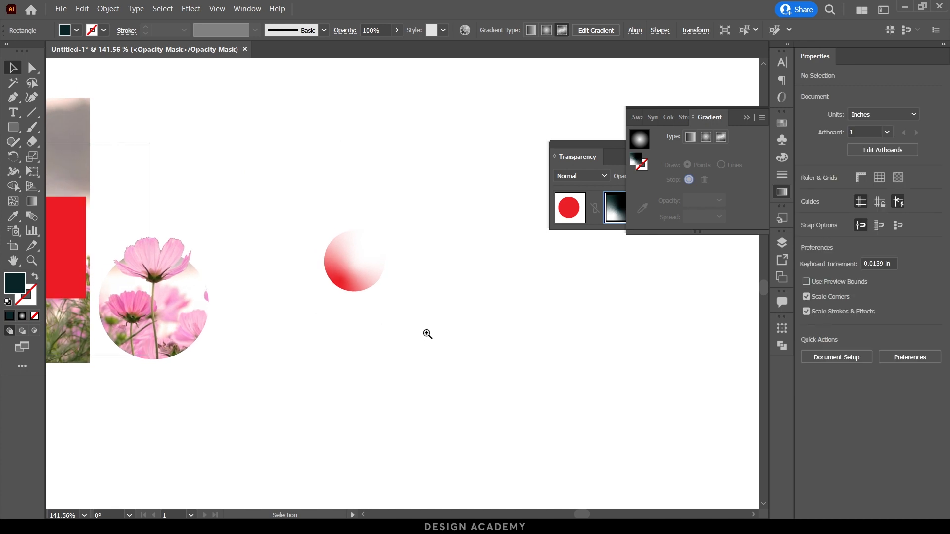
click(13, 127)
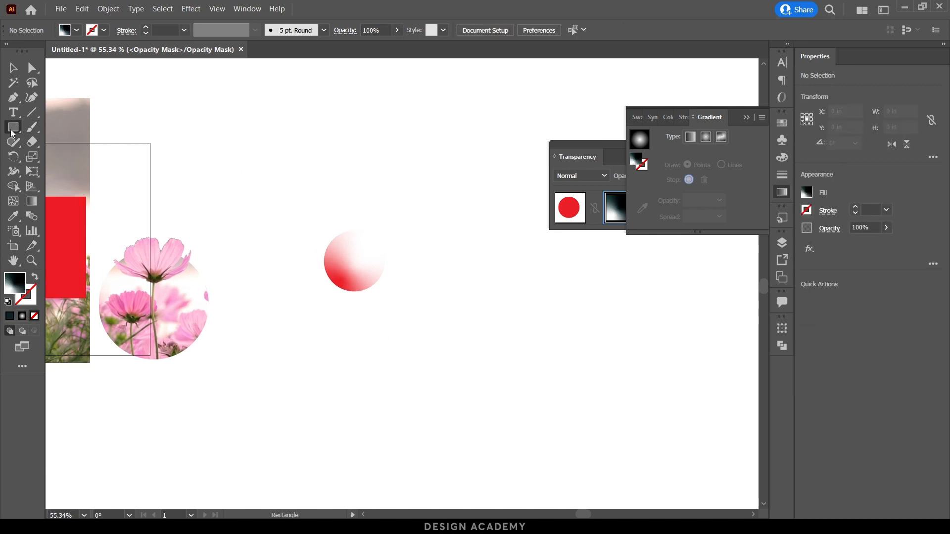
key(v)
click(576, 217)
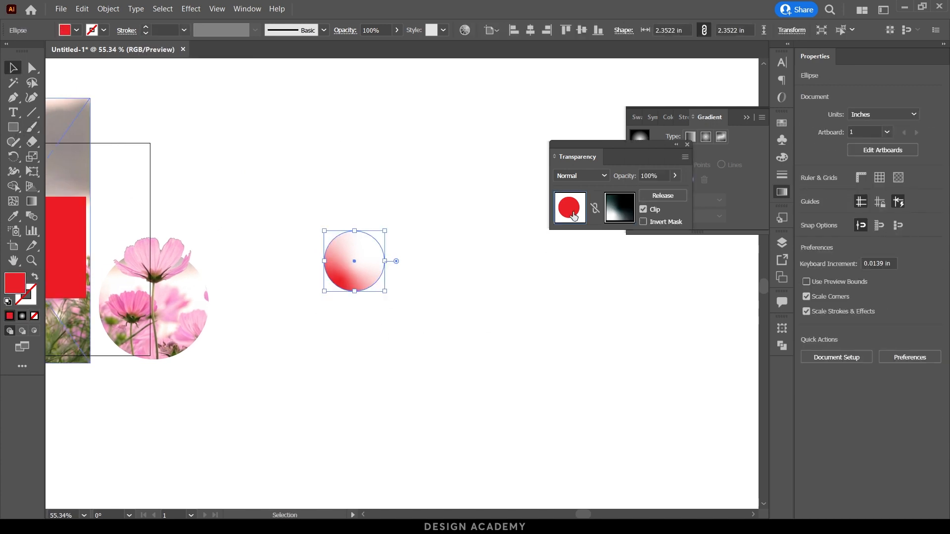
Step: Draw a rectangle about 7.19 by 6.25 in over the masked circle and fill it with yellow
click(126, 149)
click(13, 127)
drag(275, 187, 460, 348)
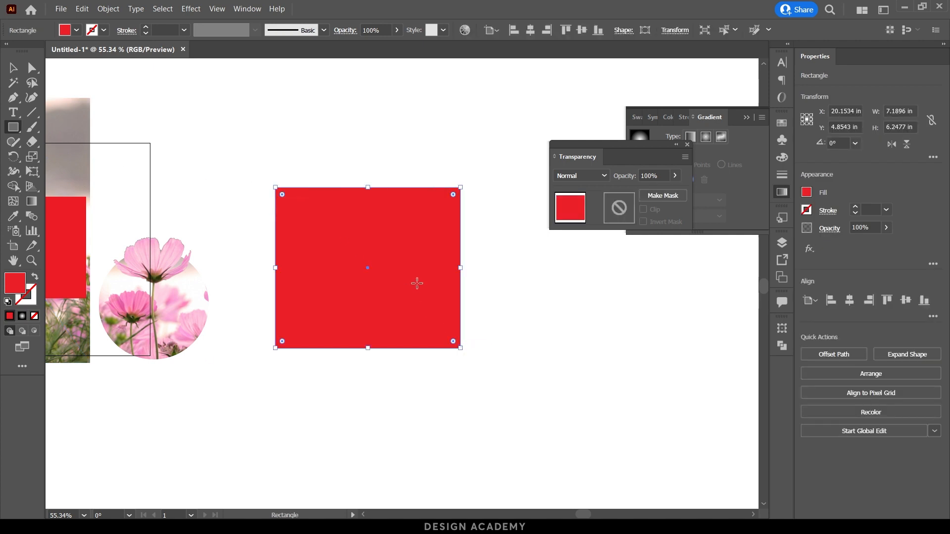
click(807, 192)
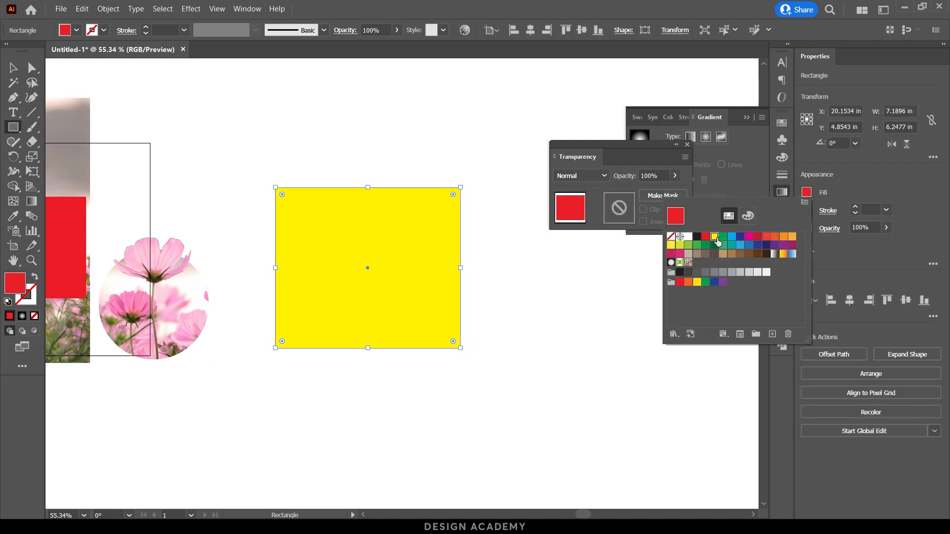
click(719, 240)
click(11, 72)
Step: Send the yellow rectangle behind the masked circle
scroll(428, 282, up, 3)
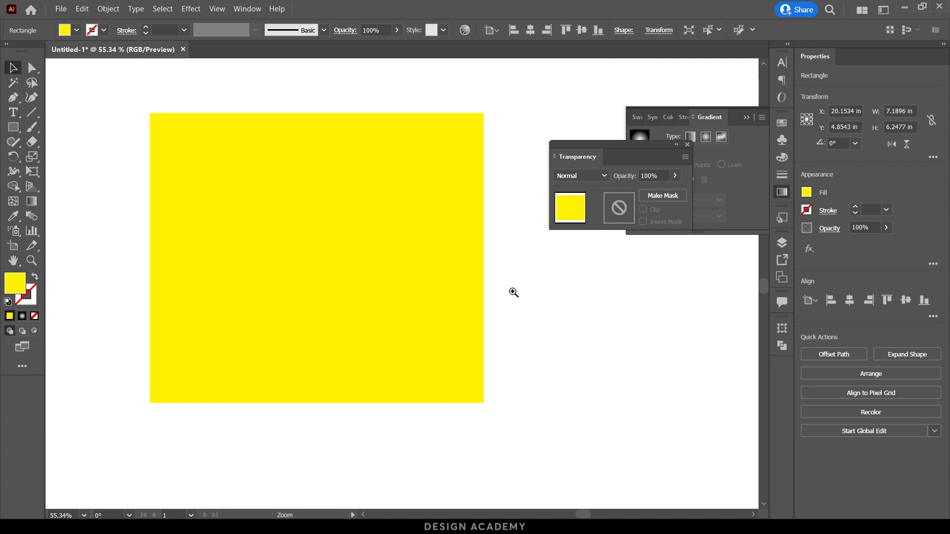
right_click(384, 203)
mouse_move(435, 430)
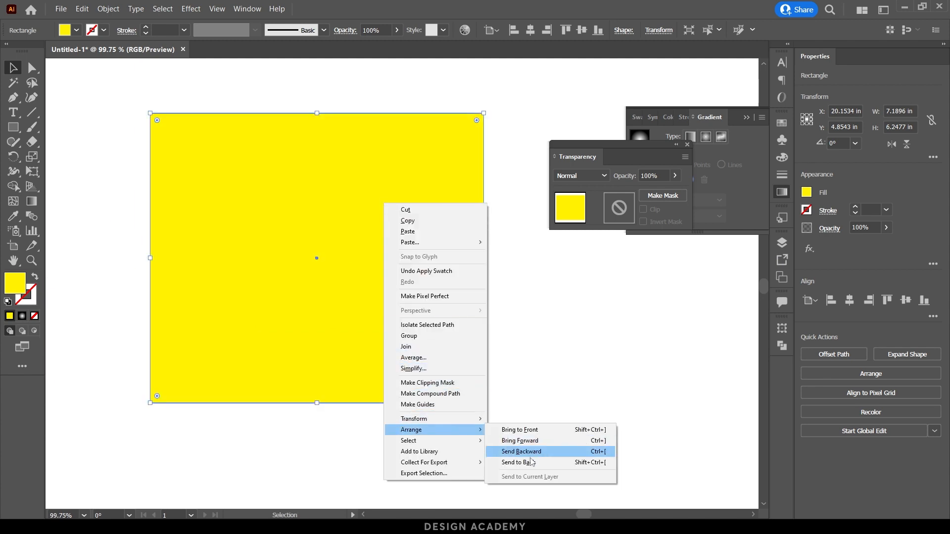
click(524, 447)
click(529, 456)
Step: Move the circle and its unlinked opacity mask independently of each other over the yellow rectangle
drag(406, 325, 378, 319)
drag(386, 270, 500, 285)
drag(446, 316, 551, 342)
drag(349, 295, 320, 271)
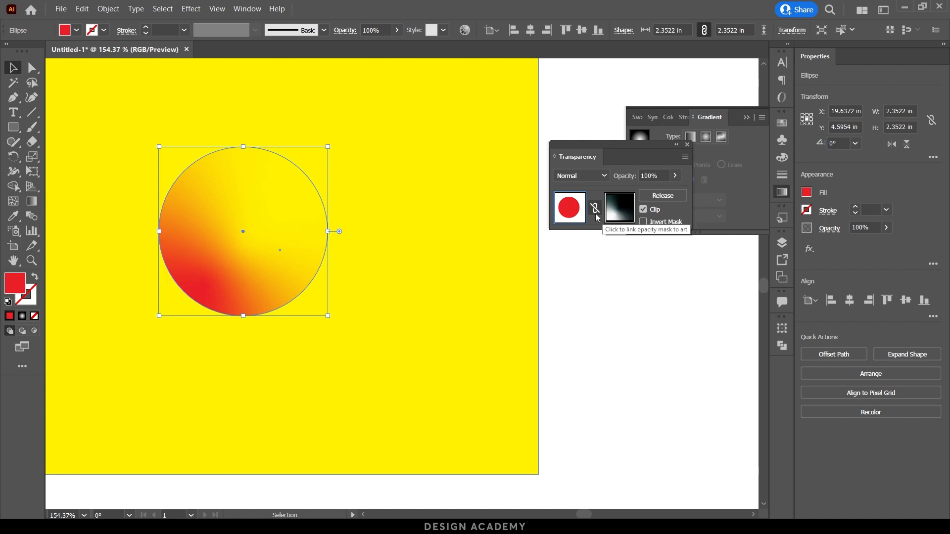
drag(263, 244, 370, 310)
click(618, 208)
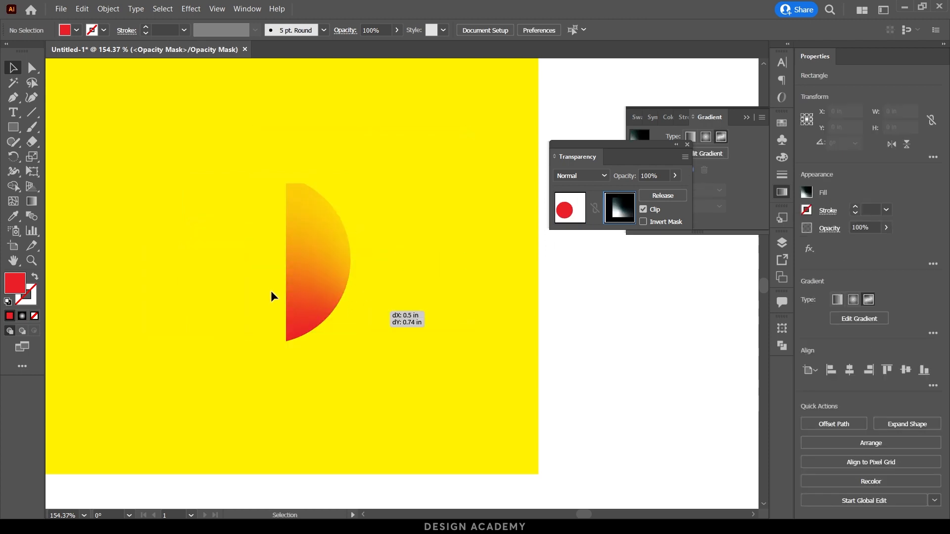
click(570, 213)
drag(303, 257, 388, 248)
click(619, 208)
click(605, 271)
click(420, 272)
click(571, 211)
Step: Link the opacity mask to the circle and move both together toward the middle of the yellow rectangle
click(595, 208)
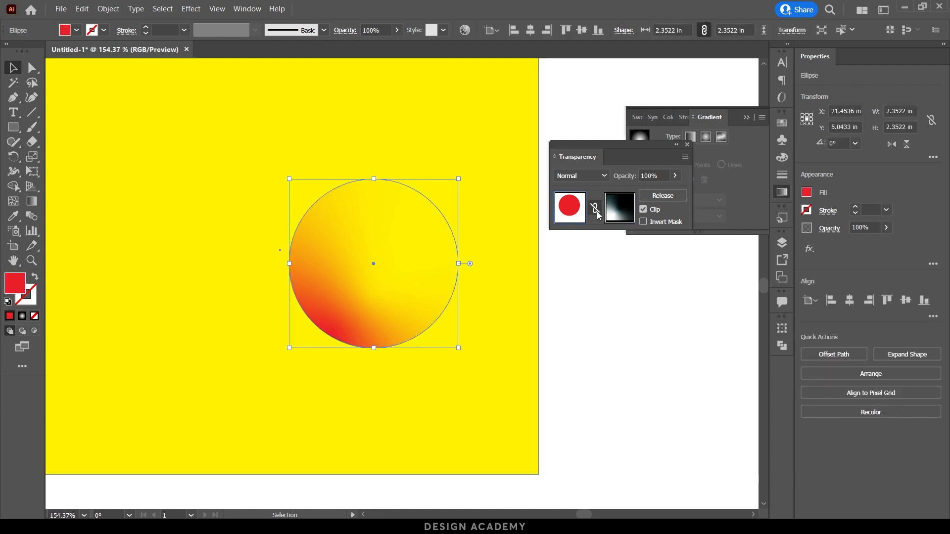
drag(376, 255, 322, 262)
drag(340, 228, 318, 220)
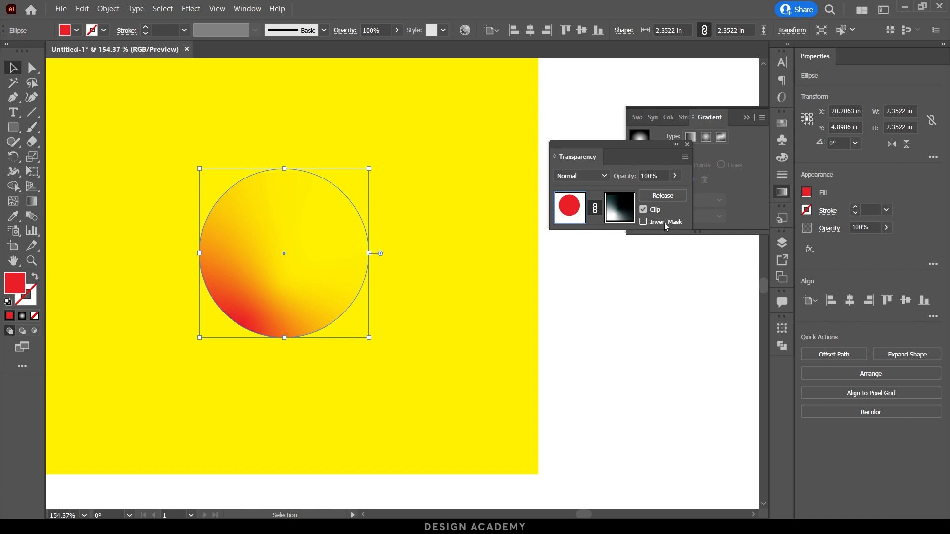
Step: Try inverting the circle's opacity mask, turn the inversion back off and deselect the circle
click(662, 221)
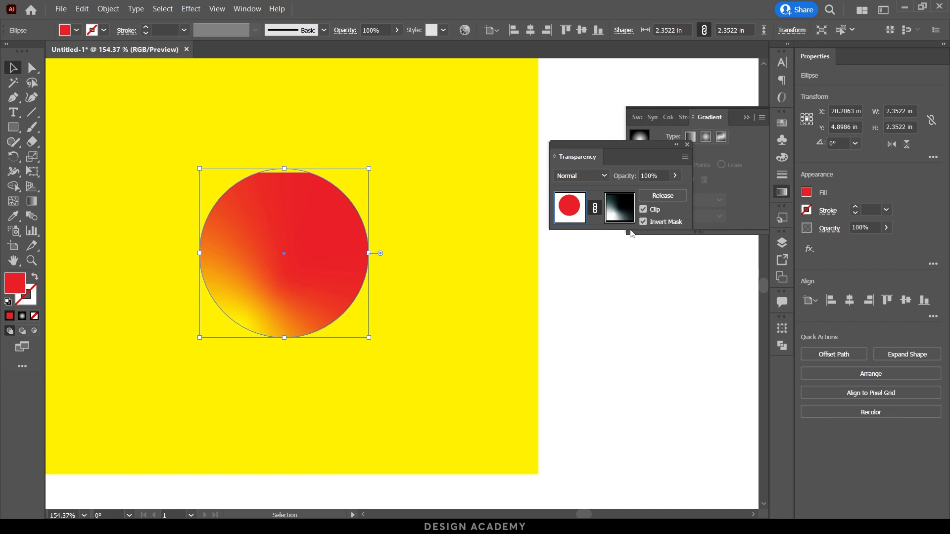
click(643, 222)
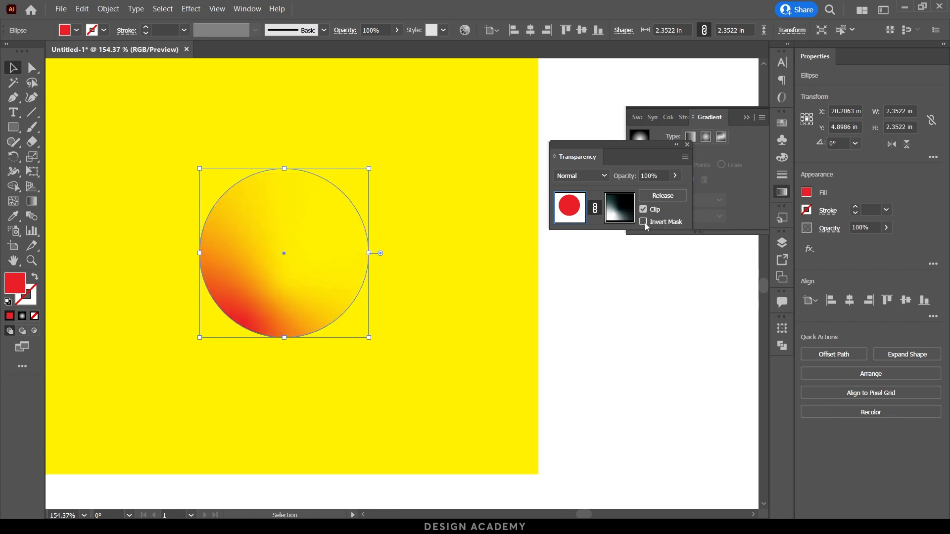
click(593, 304)
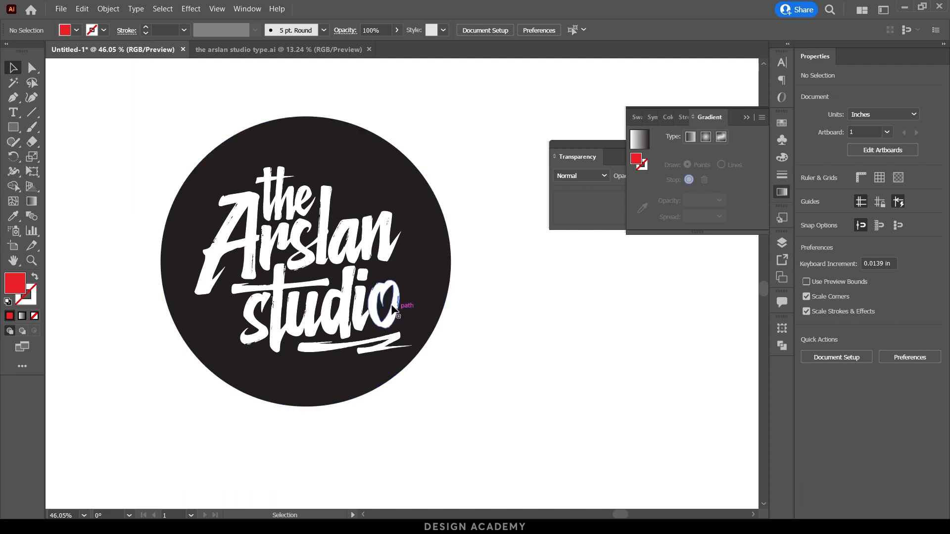
Step: Open 16080132_grunge_detailed_dusty_overlay_texture_2804 (2).eps from Downloads, retaining the 9-slice scaling option for symbols
click(60, 9)
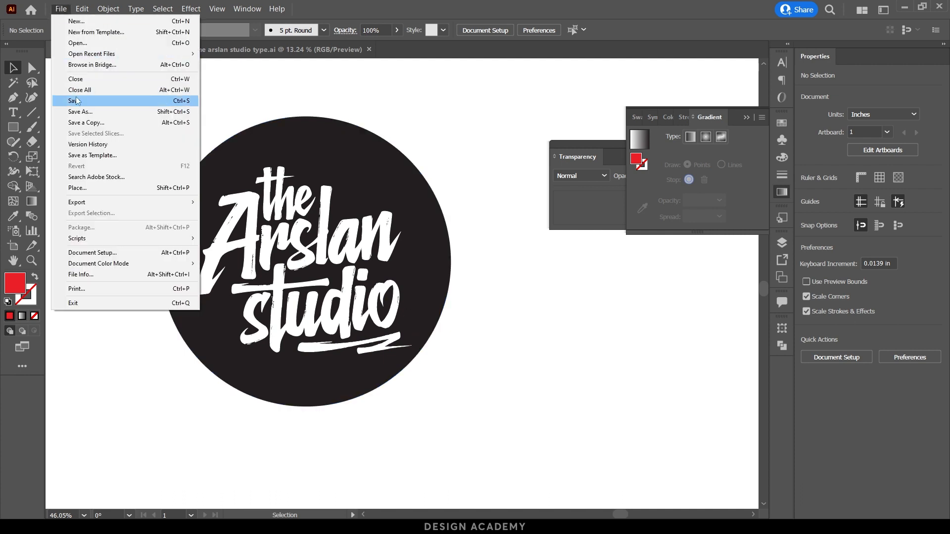
click(79, 44)
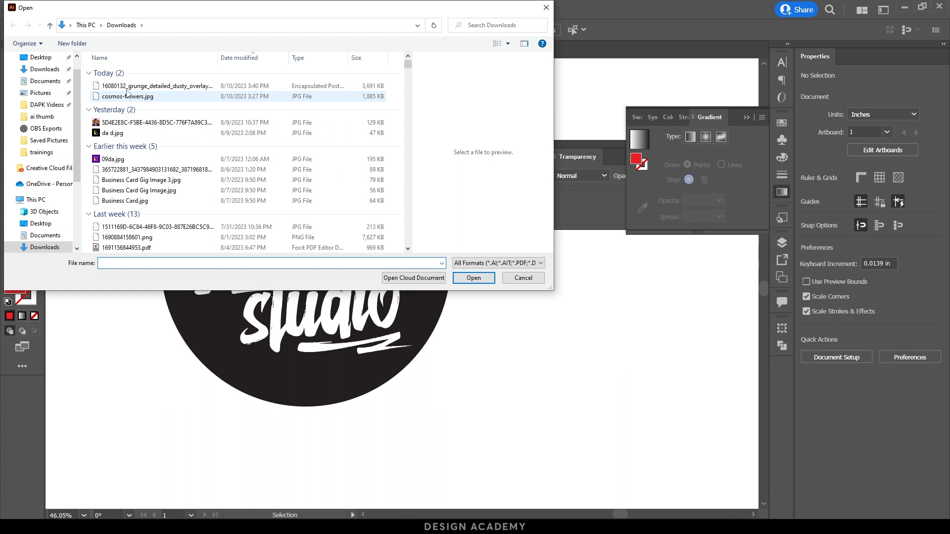
click(127, 89)
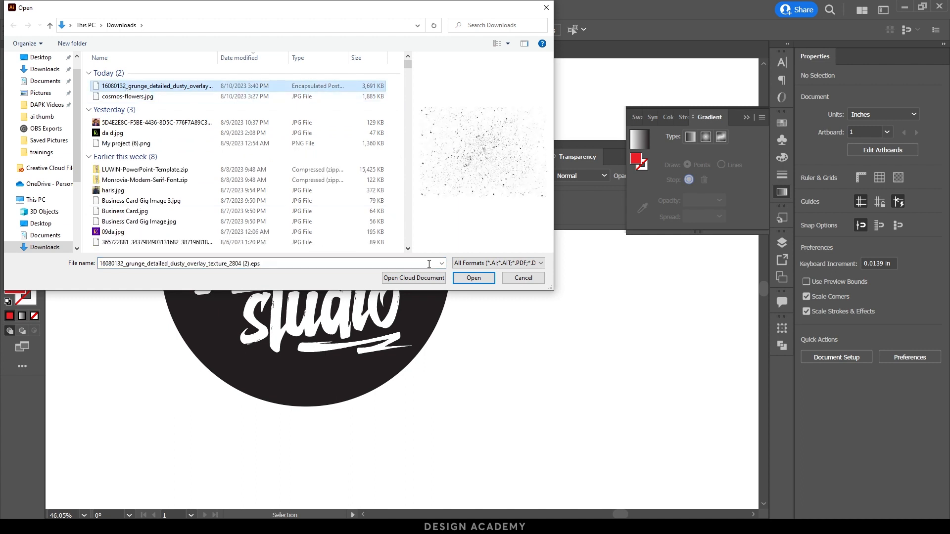
click(473, 278)
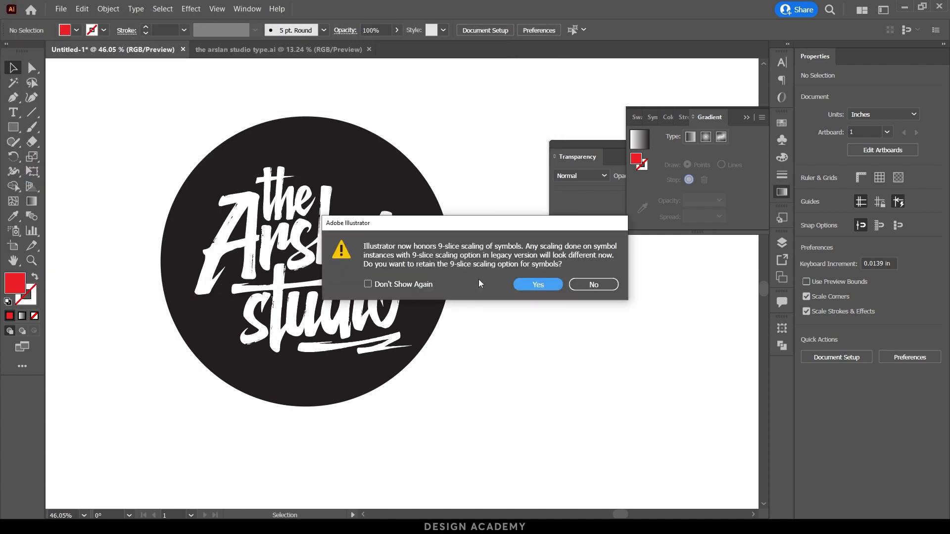
click(542, 285)
Step: Copy the whole dusty texture and paste it into the Untitled-1 document with the round logo
scroll(380, 240, down, 6)
drag(489, 271, 344, 298)
scroll(298, 215, up, 8)
key(ctrl+c)
click(130, 50)
key(ctrl+v)
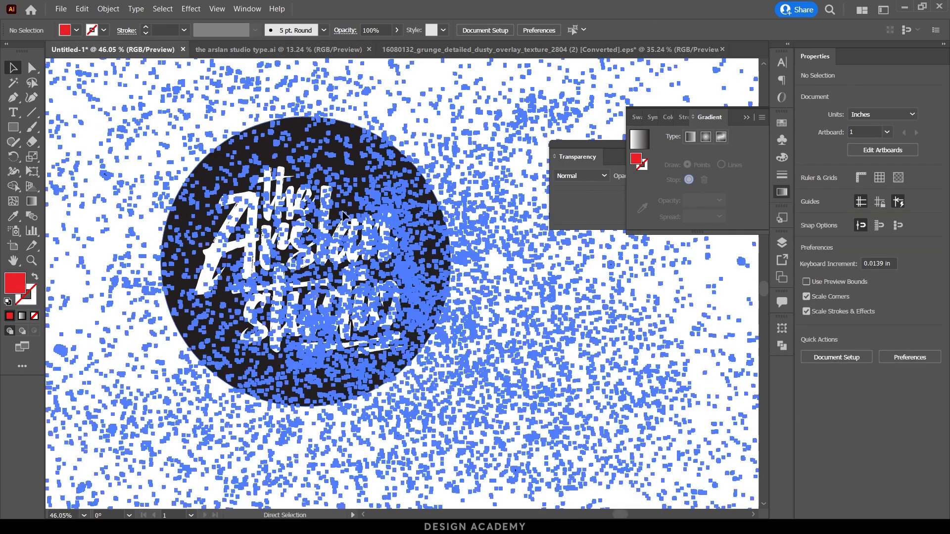
Step: Position the pasted texture over the round logo and shrink it to sit closer around the black circle
scroll(643, 432, down, 9)
drag(460, 374, 377, 318)
drag(452, 408, 221, 164)
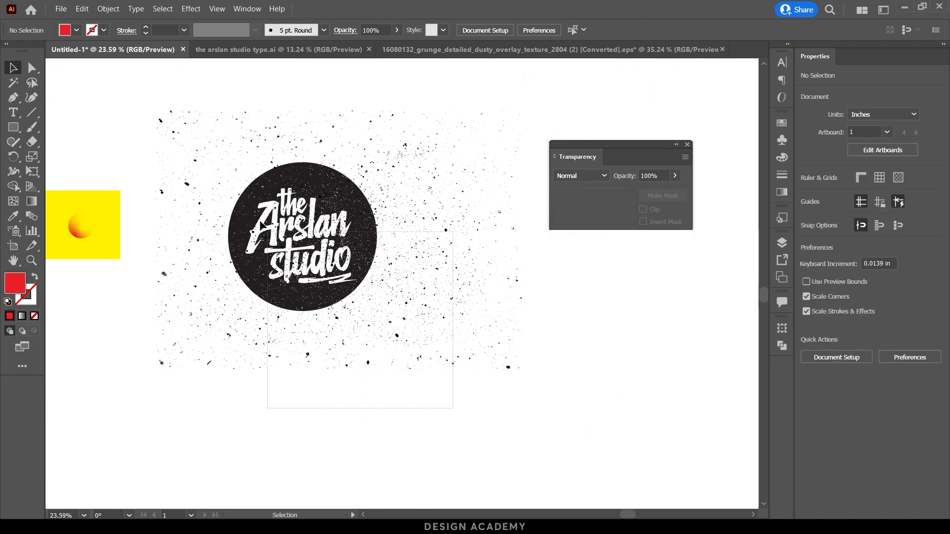
click(371, 374)
mouse_move(426, 306)
mouse_down()
mouse_move(404, 321)
mouse_move(409, 297)
mouse_up()
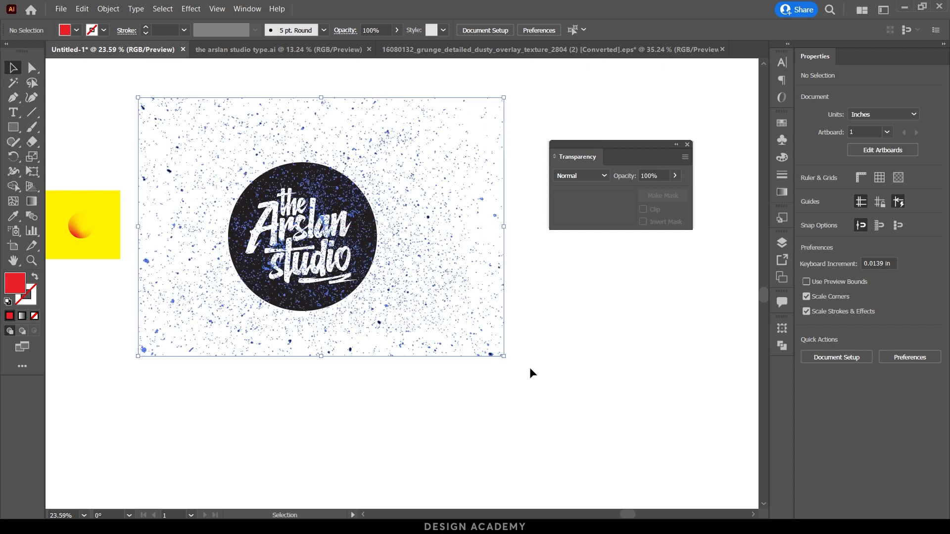
drag(503, 356, 456, 352)
drag(391, 297, 396, 330)
click(397, 377)
Step: Make an opacity mask from the texture and the round logo, and turn off its clipping
drag(423, 367, 193, 156)
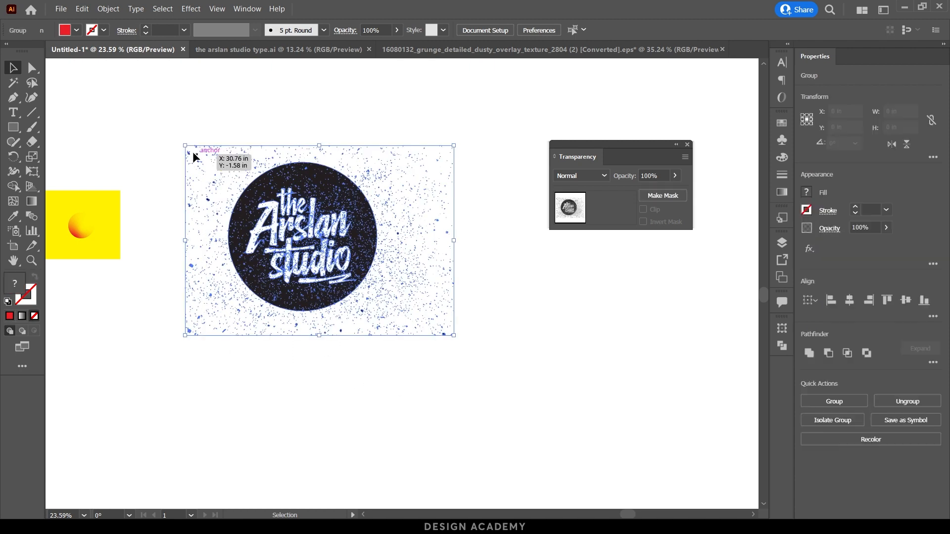
click(662, 196)
scroll(173, 158, up, 3)
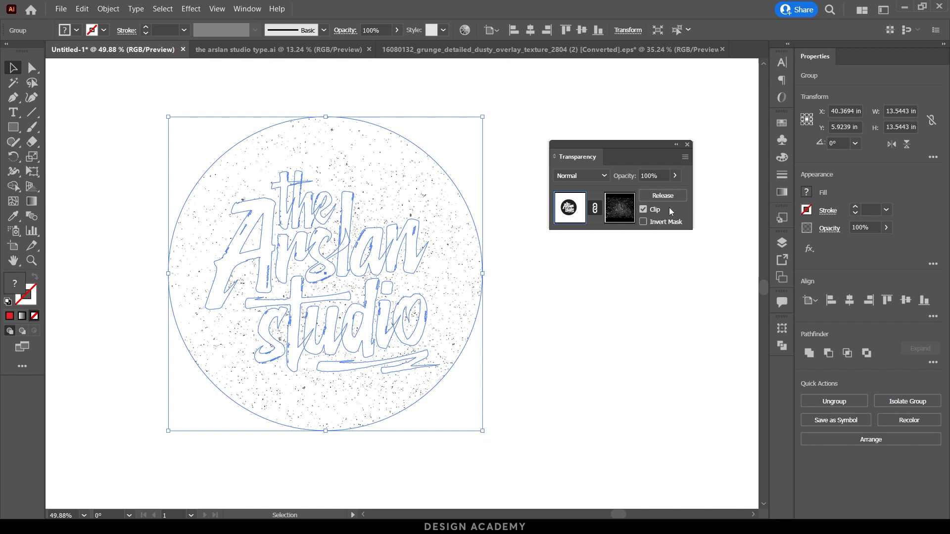
click(643, 222)
click(592, 325)
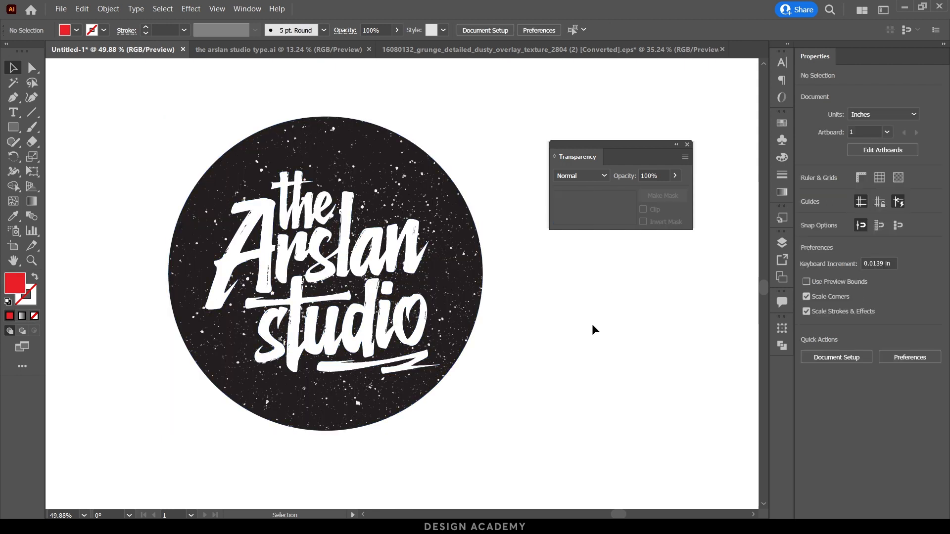
Step: Examine the speckled texture across the masked logo up close and as a whole
key(a)
key(ctrl+space)
drag(377, 177, 603, 208)
drag(451, 259, 198, 246)
drag(273, 191, 357, 278)
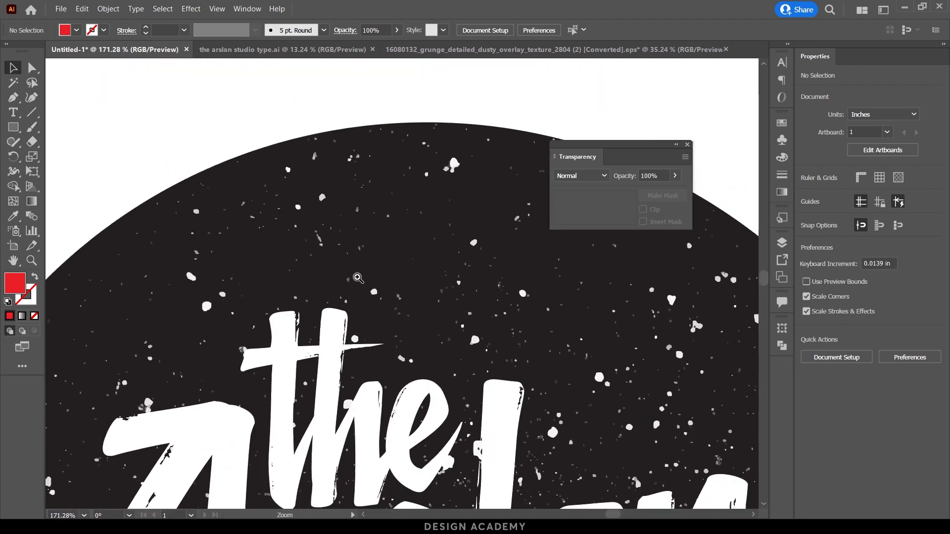
drag(421, 297, 297, 301)
drag(494, 387, 416, 279)
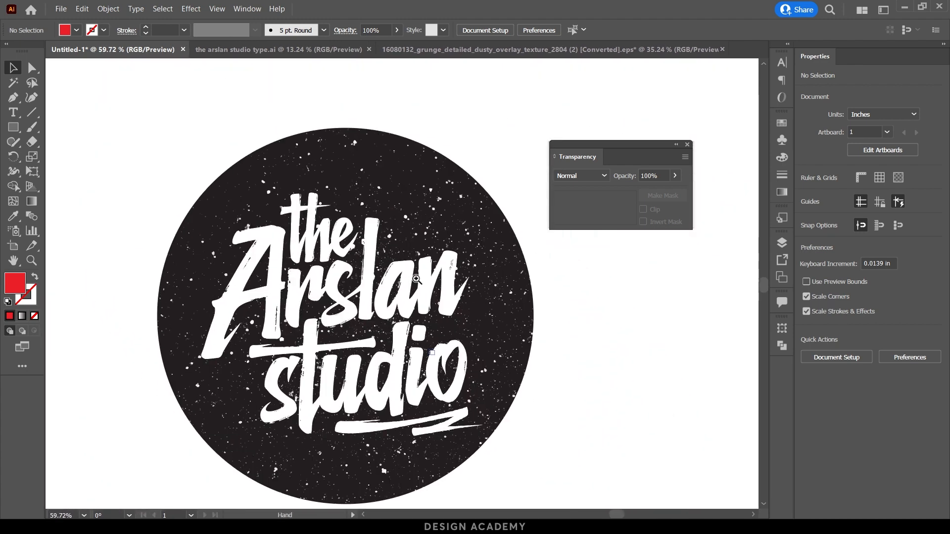
drag(484, 317, 562, 346)
Step: Move the masked logo about 1.26 in to the right and 1.22 in down
drag(495, 294, 391, 302)
drag(490, 364, 413, 336)
drag(392, 293, 455, 310)
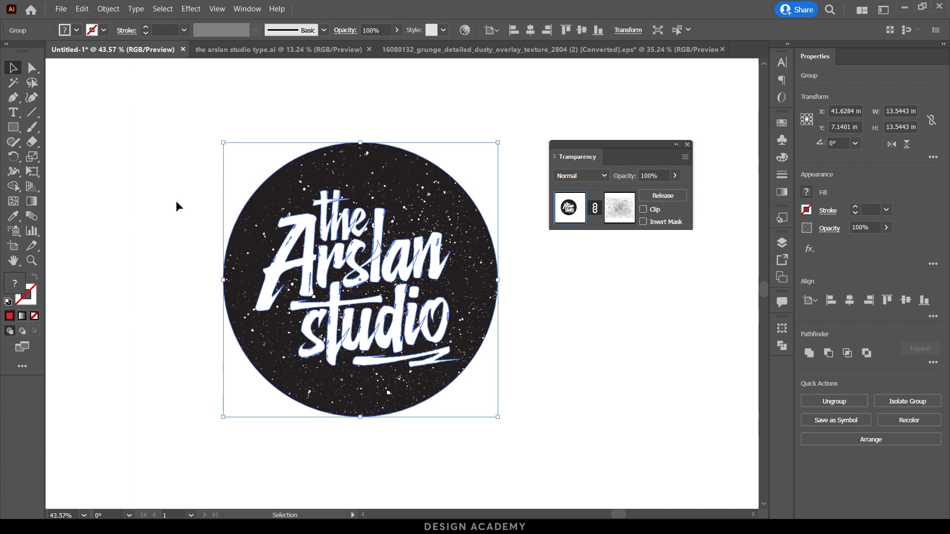
Step: Add a single name as large black Myriad Pro text, about 8.06 in wide, below the flower photo
drag(332, 160, 483, 249)
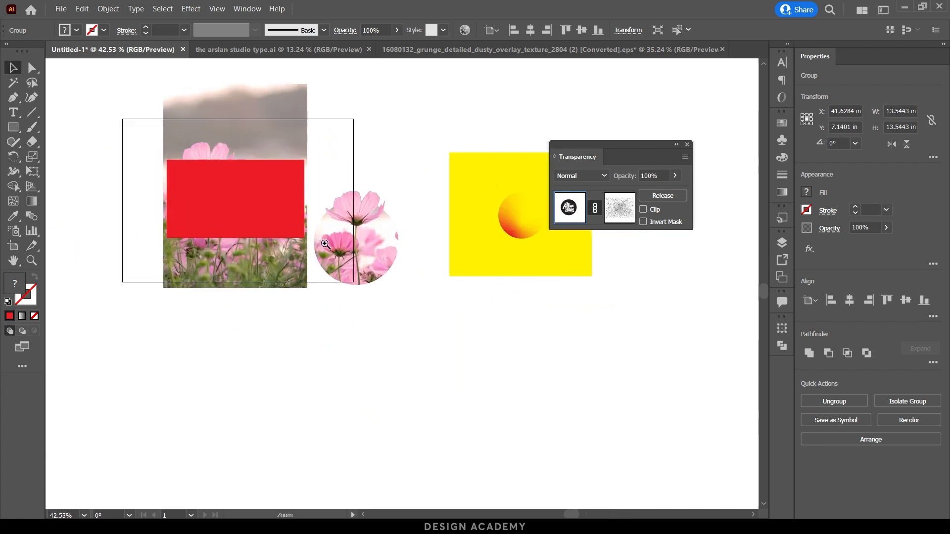
drag(129, 176, 193, 185)
click(14, 113)
scroll(126, 221, down, 3)
click(218, 319)
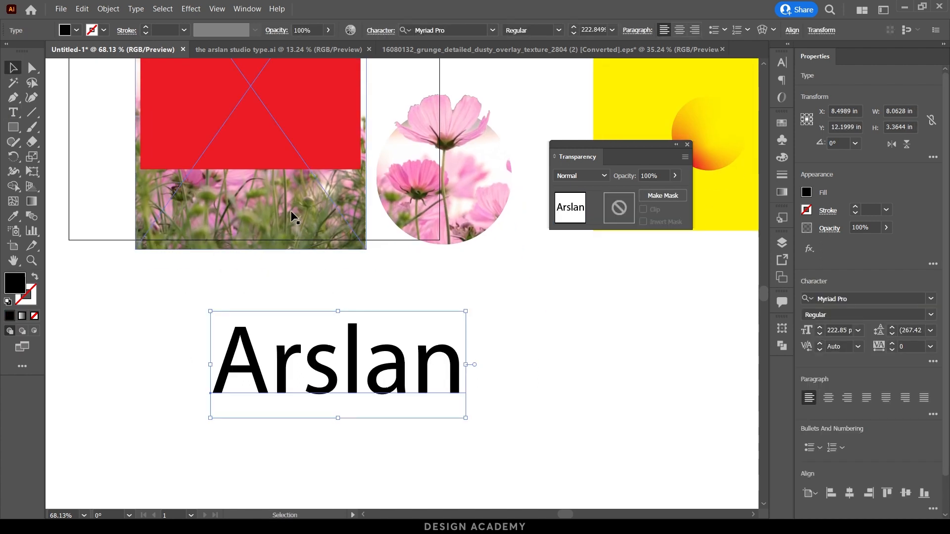
Step: Move the flower photo behind the name text and clip it to the letters with a clipping mask
drag(290, 209, 384, 446)
drag(462, 339, 515, 342)
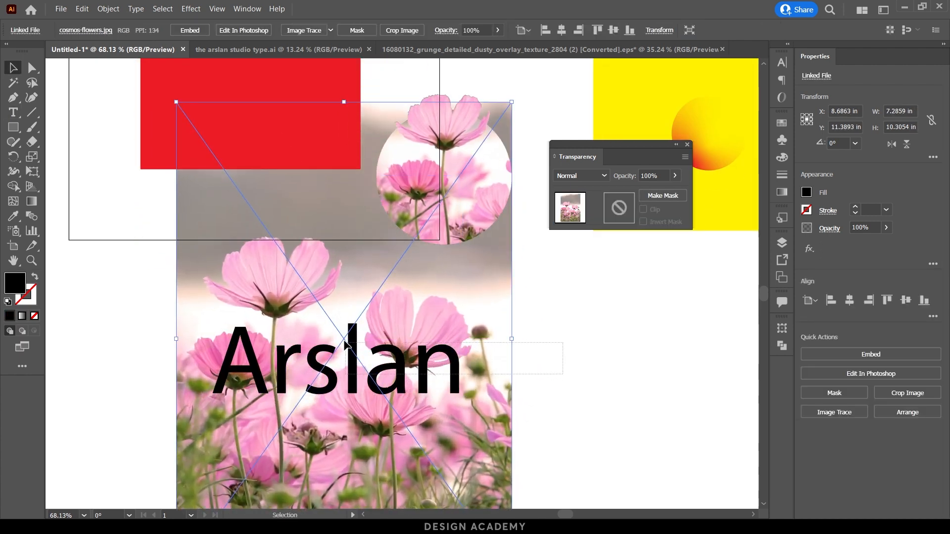
shift+click(342, 361)
right_click(345, 132)
click(381, 261)
click(594, 413)
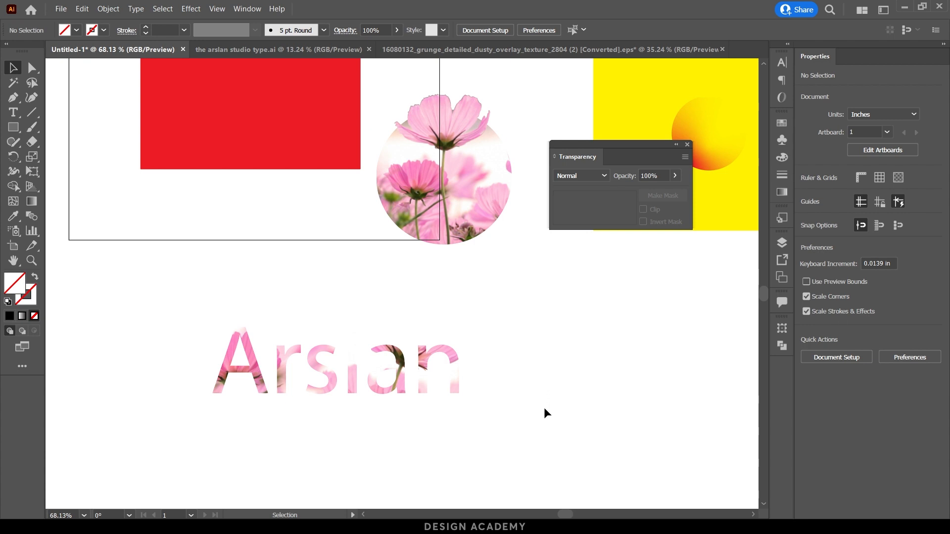
drag(543, 406, 201, 371)
drag(652, 278, 498, 281)
drag(359, 304, 340, 323)
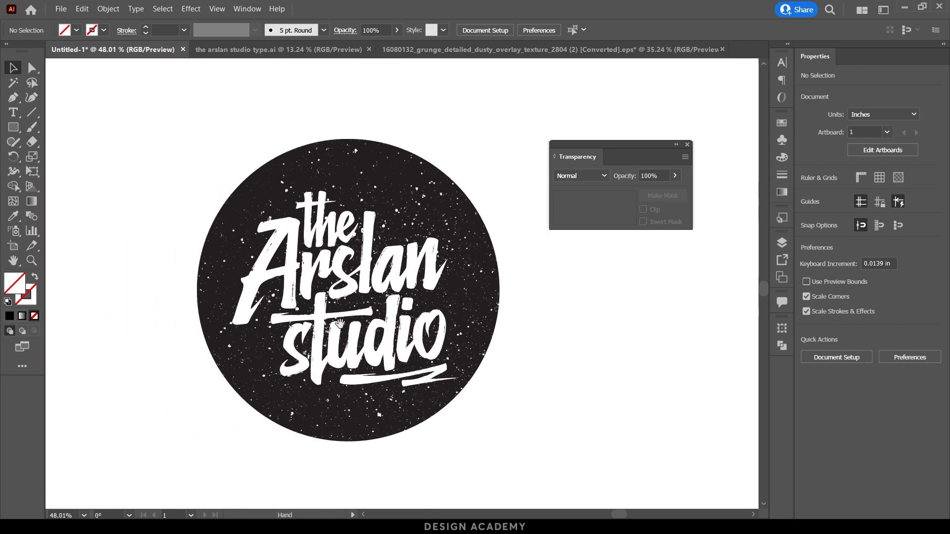